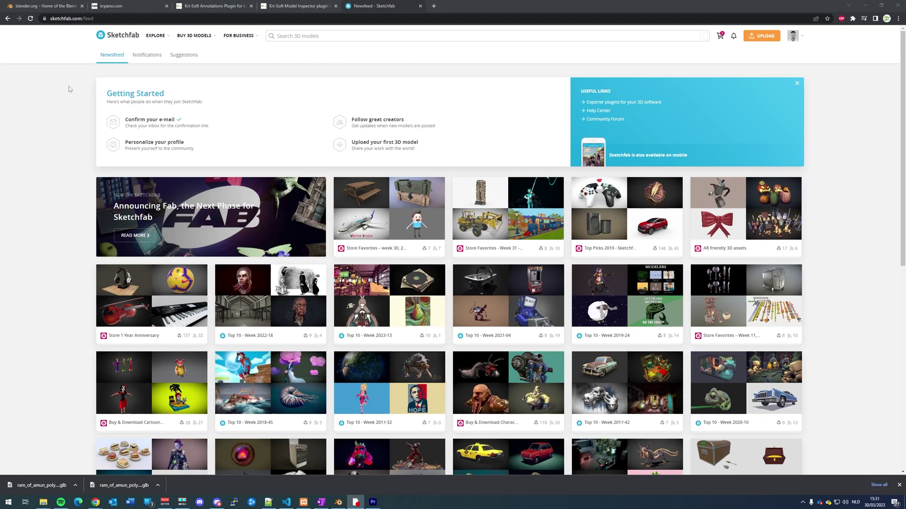
Switch to the blender.org tab showing the Blender 3.5 announcement
left_click(50, 6)
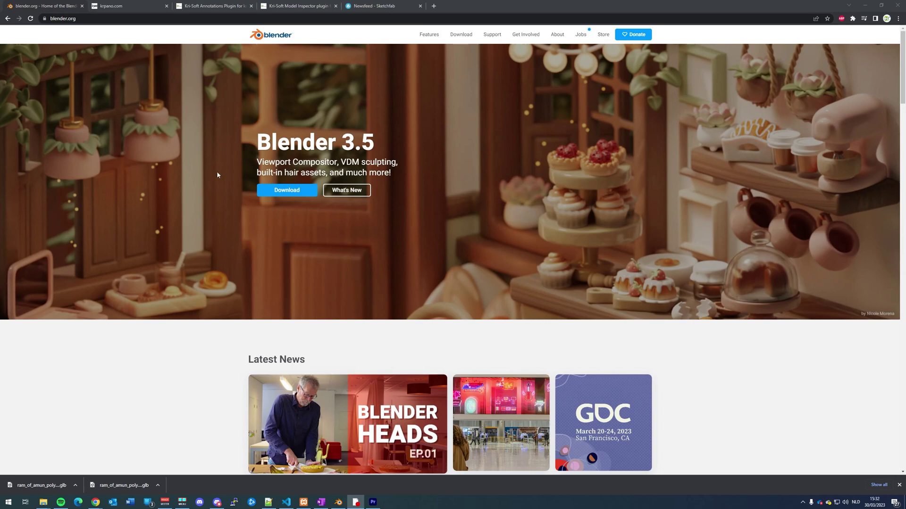
Visit krpano.com, bring the tour.xml Notepad++ window forward and reposition it, then view the Annotations Plugin page
left_click(123, 6)
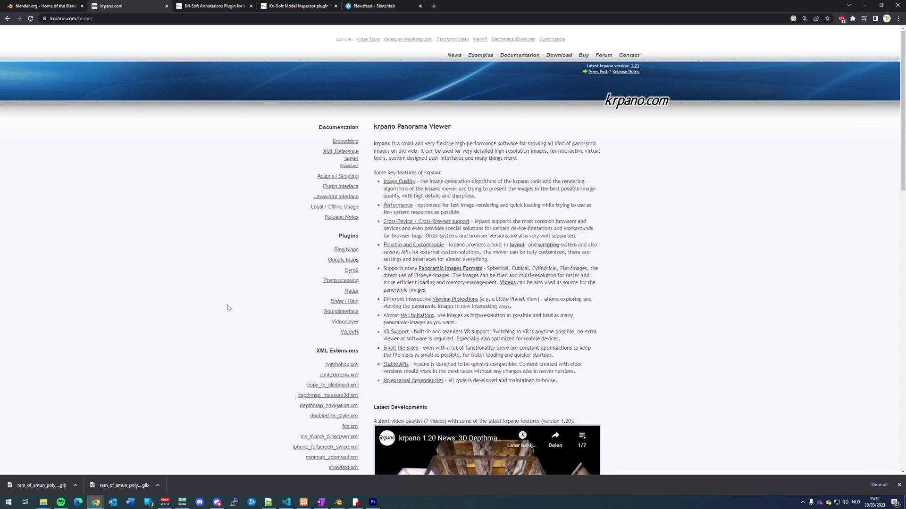
left_click(267, 499)
left_click_drag(332, 79, 404, 98)
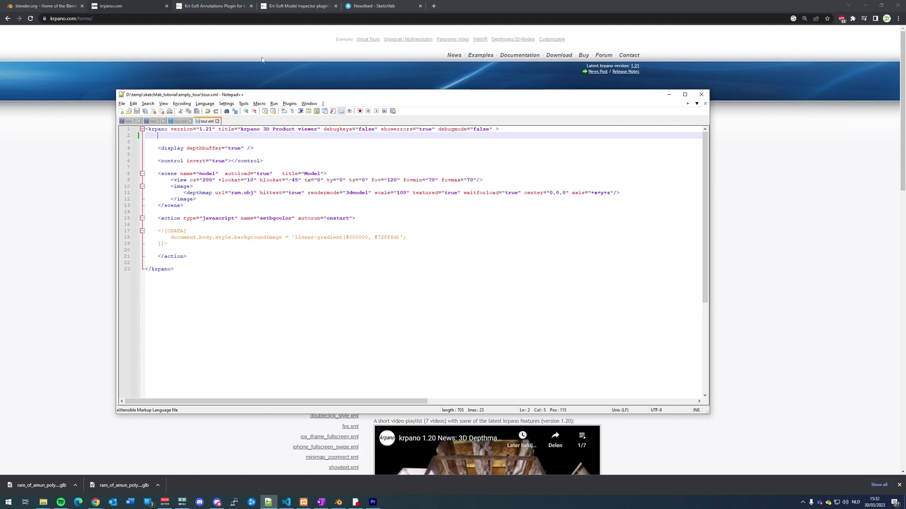
left_click(221, 6)
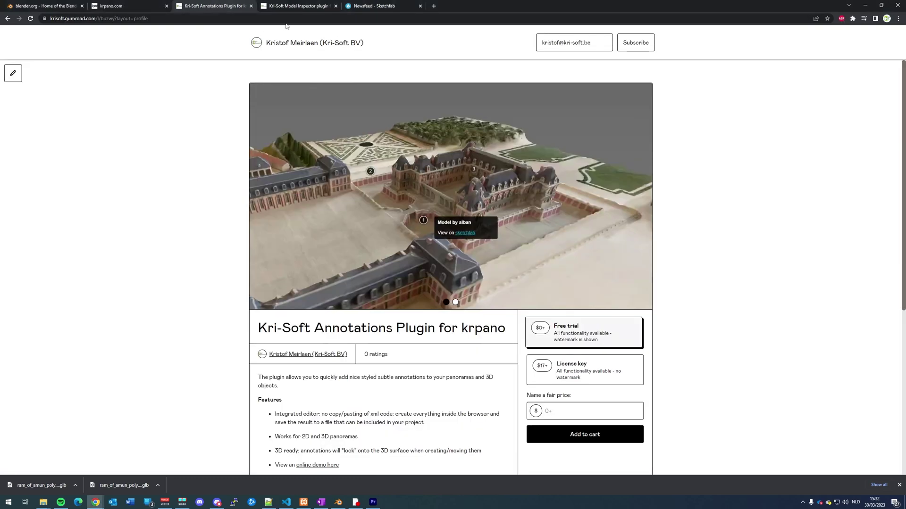
Look at the Kri-Soft Model Inspector page on Gumroad, then return to the Sketchfab Newsfeed
left_click(296, 10)
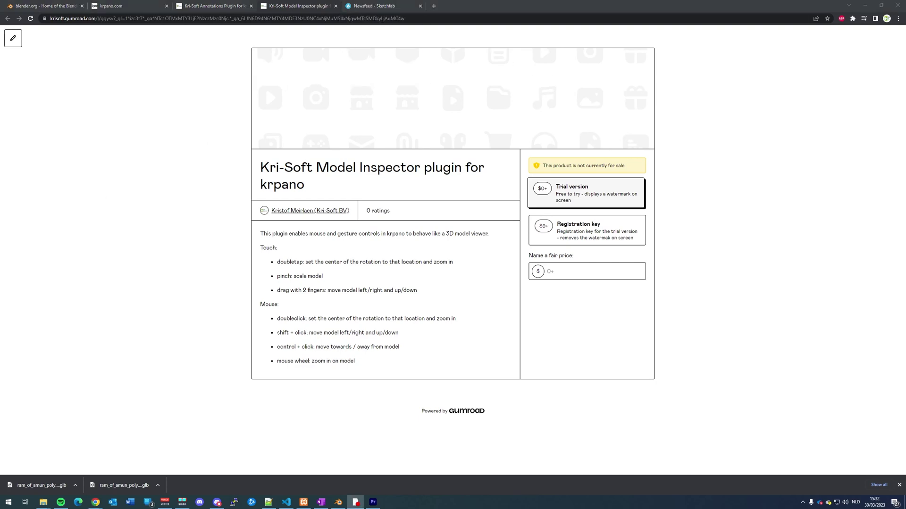
left_click(380, 7)
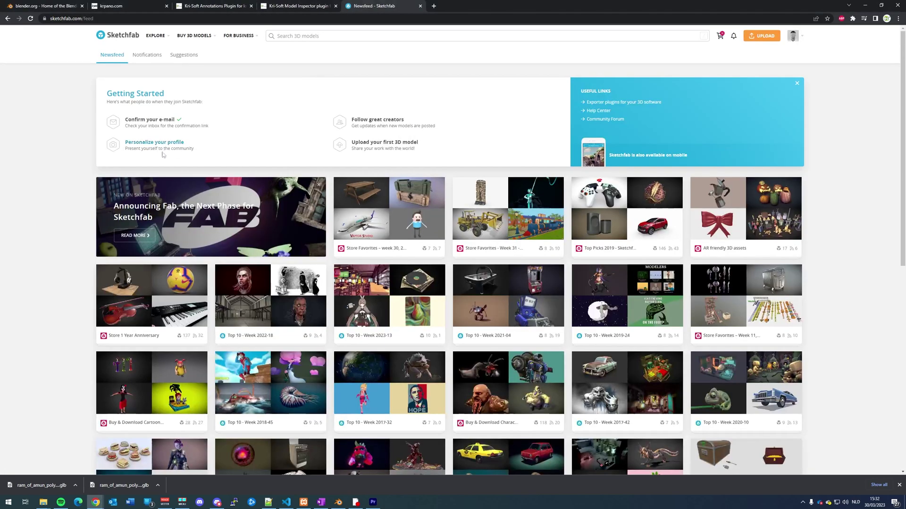
Search Sketchfab for 'photogrammetry', then replace the query with 'polycam' and run the search
left_click(322, 36)
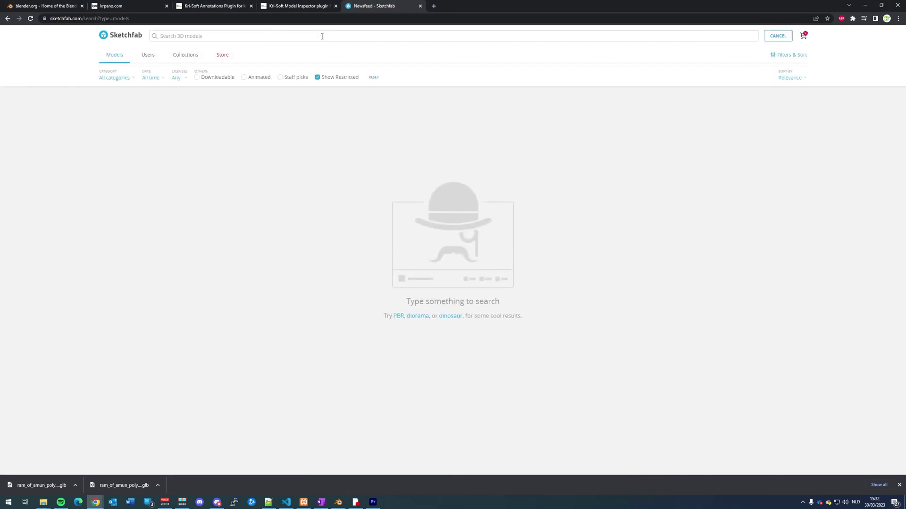
type("phot")
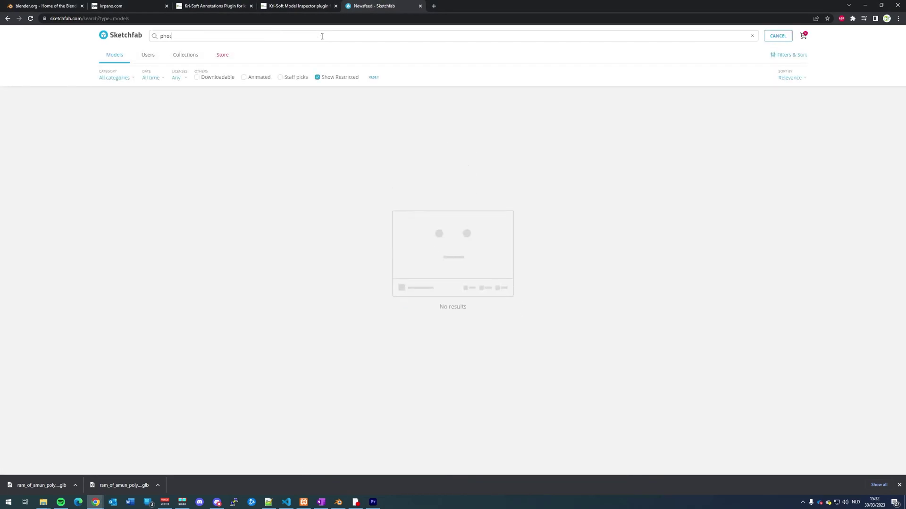
type("ogram")
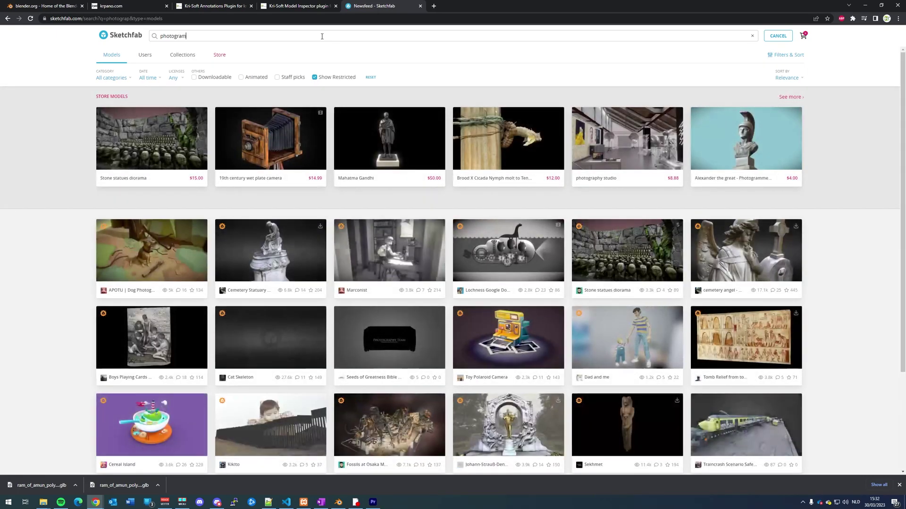
type("metry")
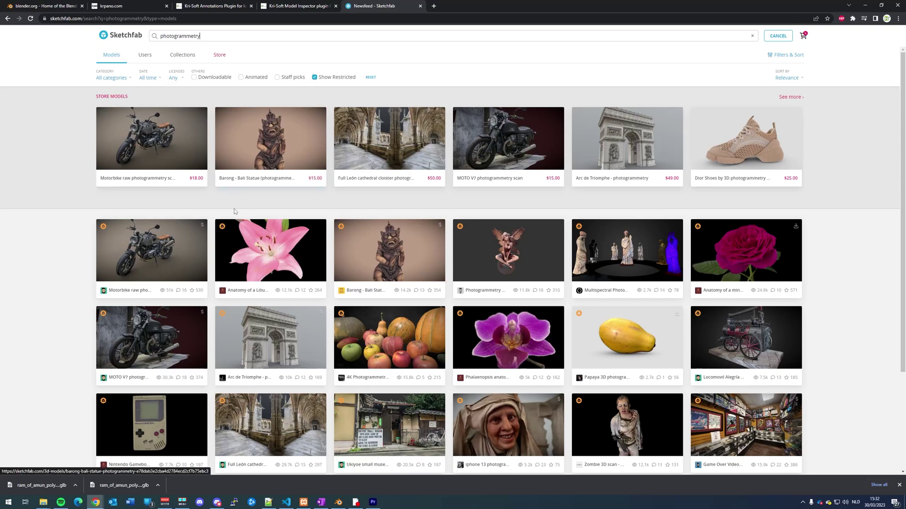
double_click(227, 36)
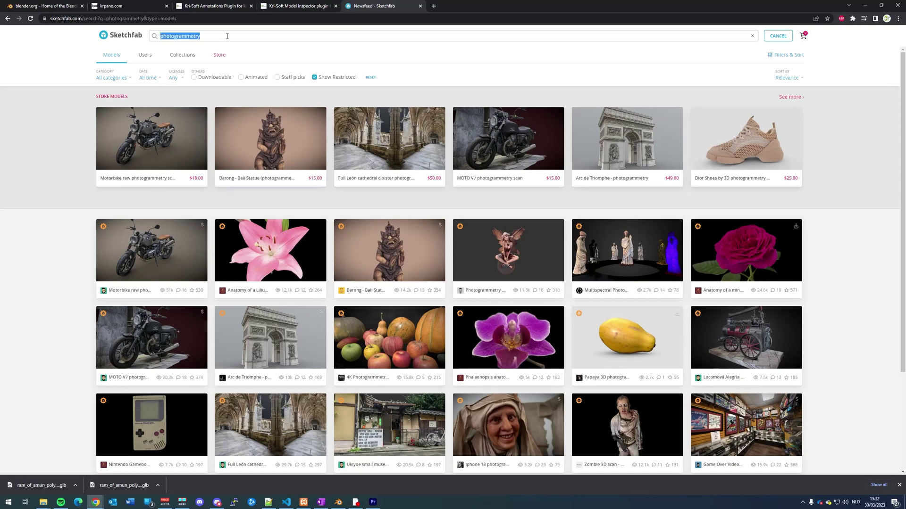
type("polycam")
key("Return")
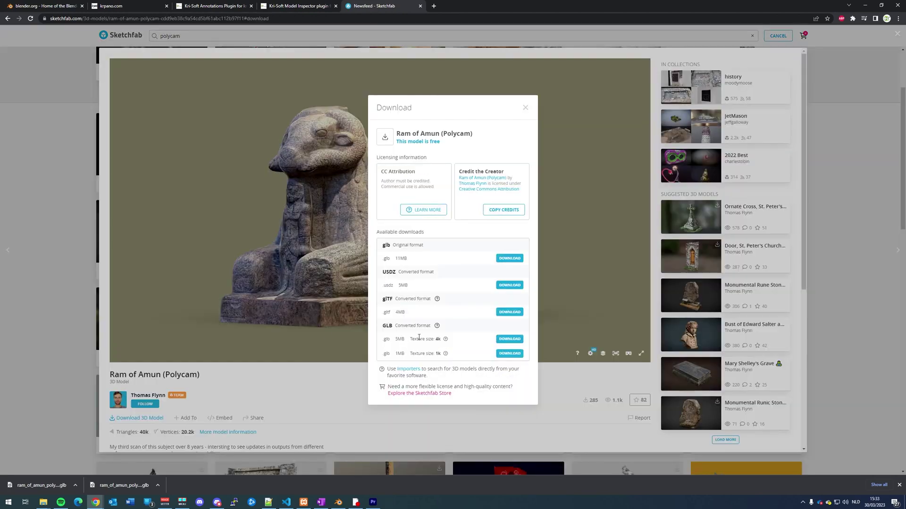
Save the 4k-texture GLB as ram_of_amun_polycam.glb in the sketchfab_tutorial model folder and close the dialog
left_click(505, 343)
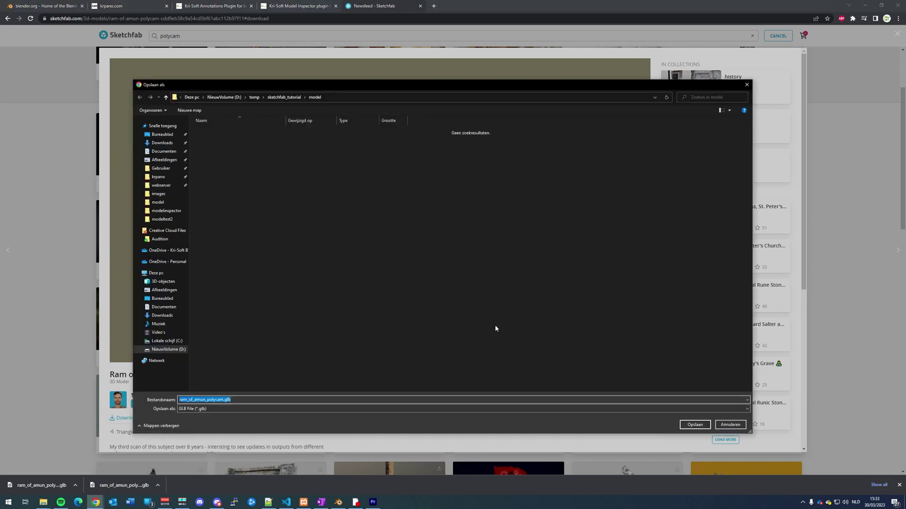
left_click_drag(333, 85, 333, 88)
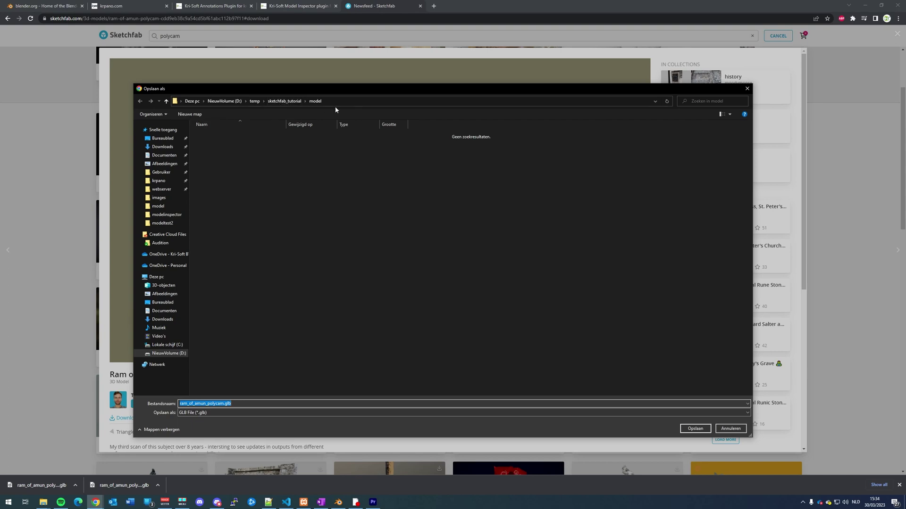
left_click_drag(350, 91, 320, 87)
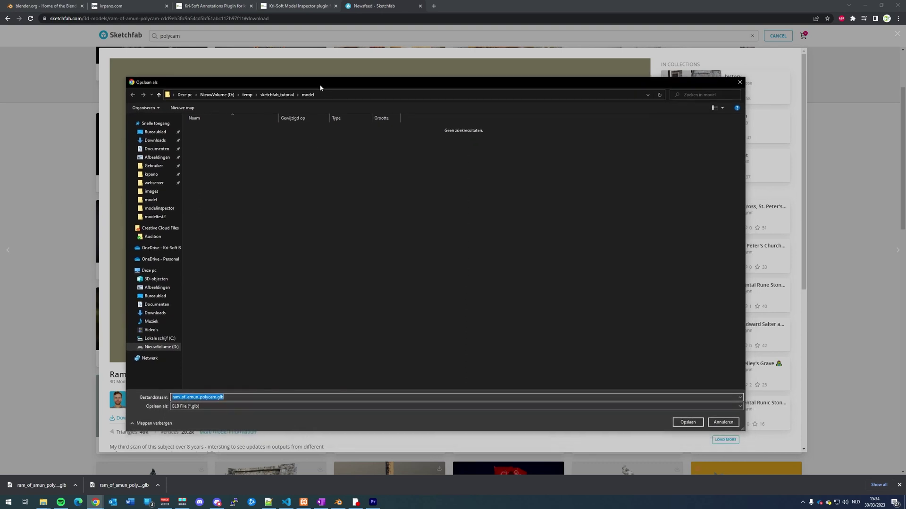
left_click(689, 425)
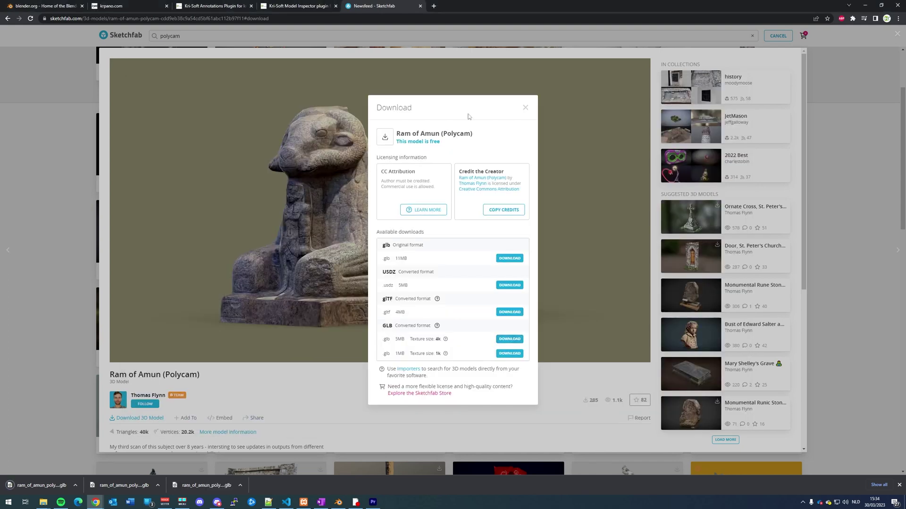
left_click(525, 108)
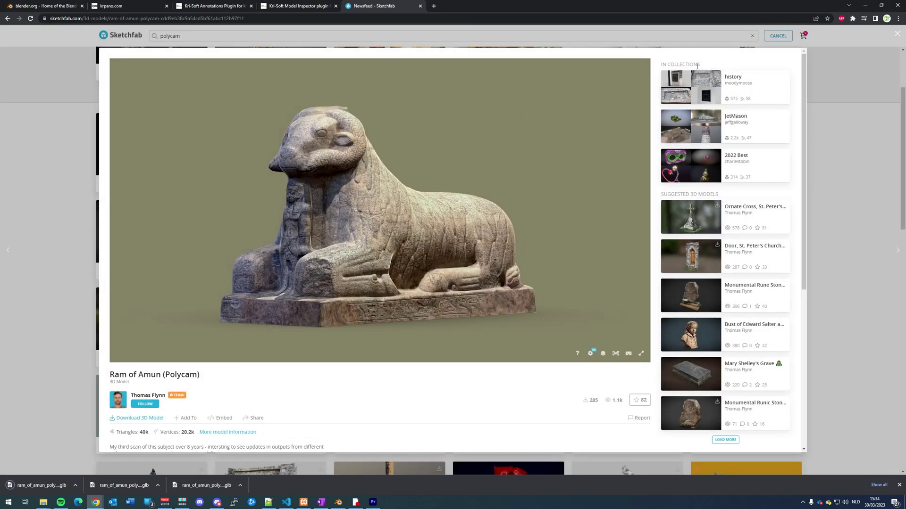
Close the model overlay and launch blender.exe from the Windows Run box
left_click(896, 34)
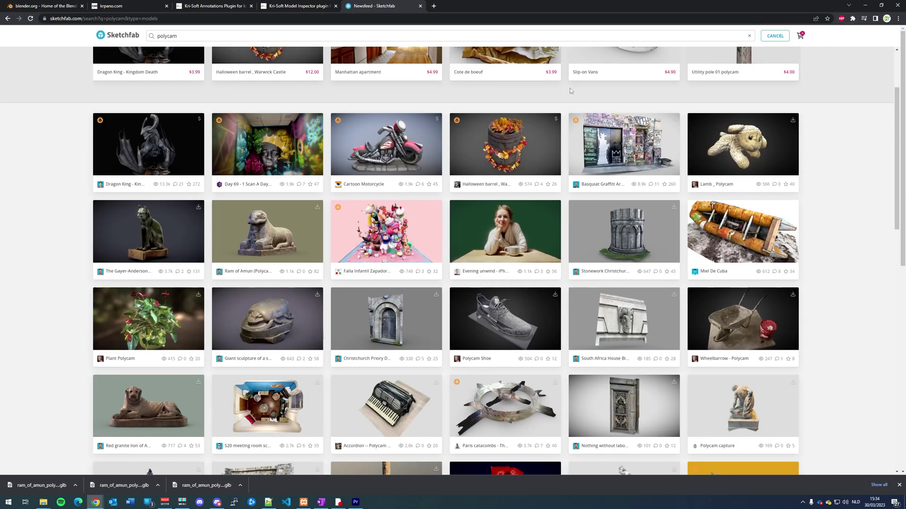
key("super+r")
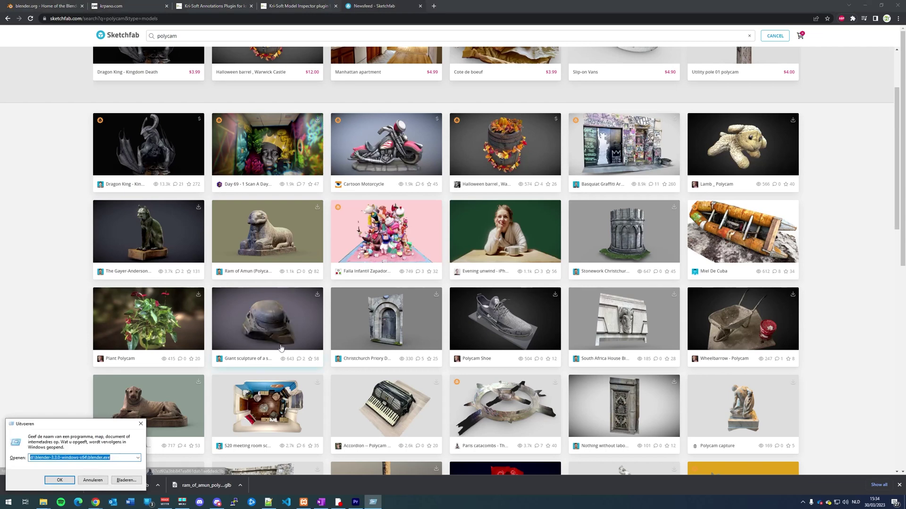
left_click(62, 480)
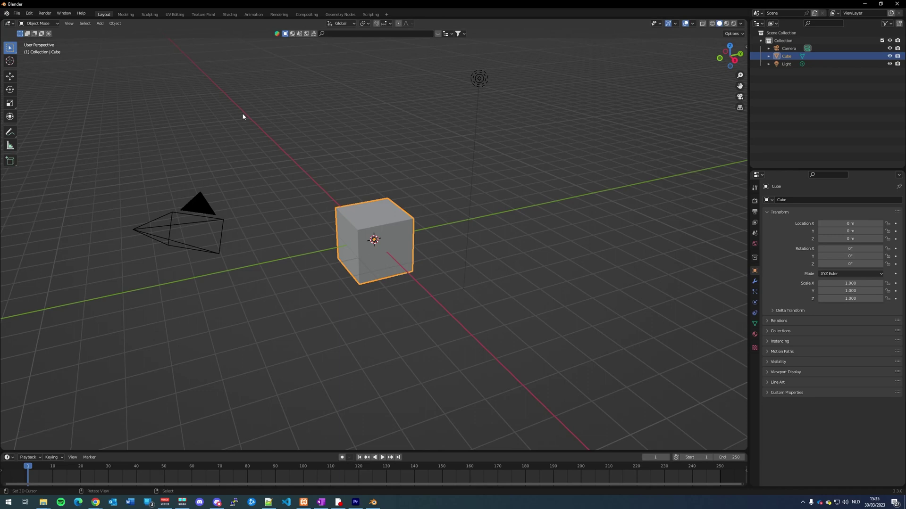
Delete the default camera, cube and light to empty the scene
left_click(176, 229)
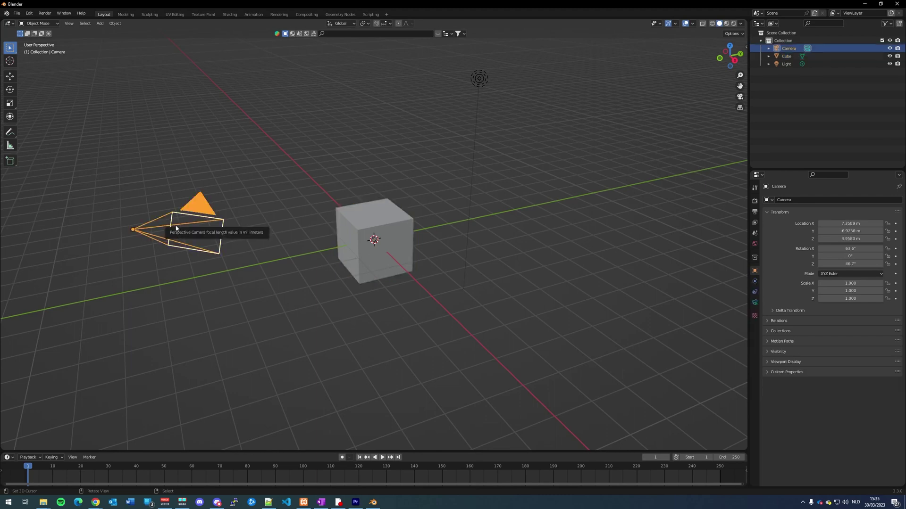
key("Delete")
left_click(377, 238)
key("Delete")
left_click(479, 80)
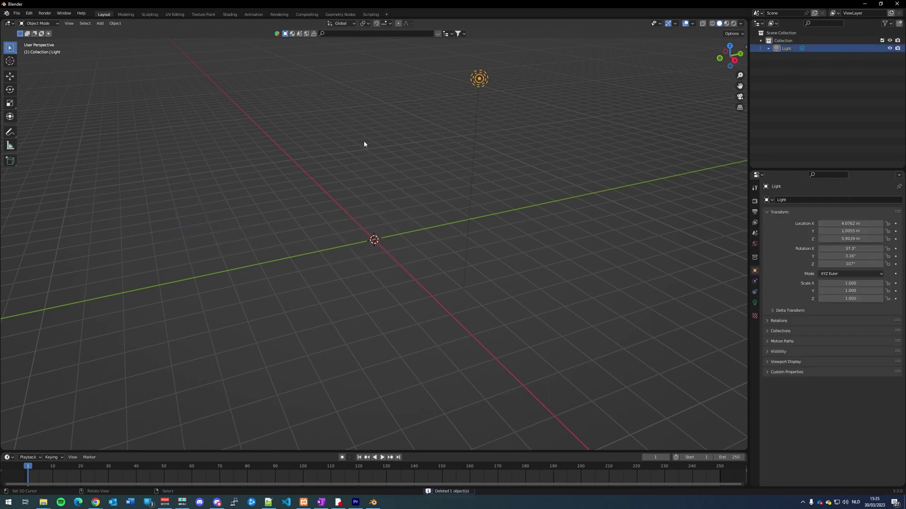
key("Delete")
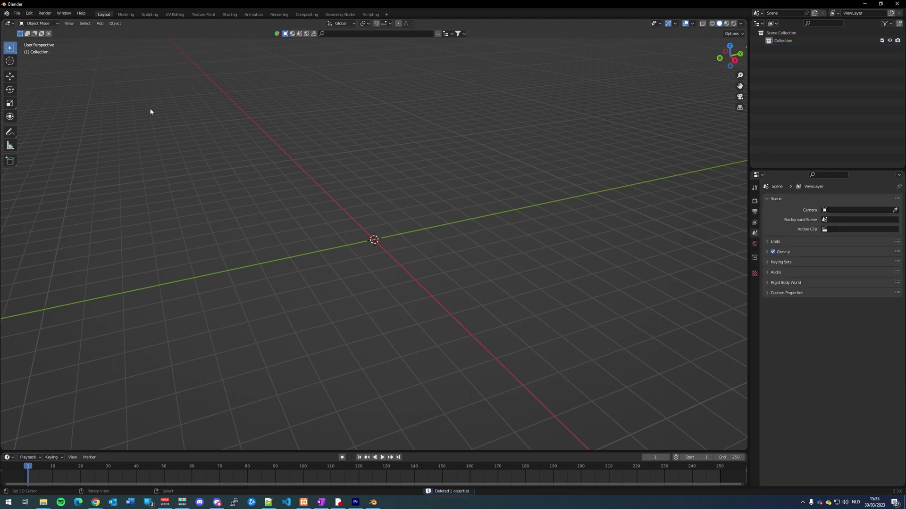
Import ram_of_amun_polycam.glb from the model folder as glTF 2.0
left_click(17, 15)
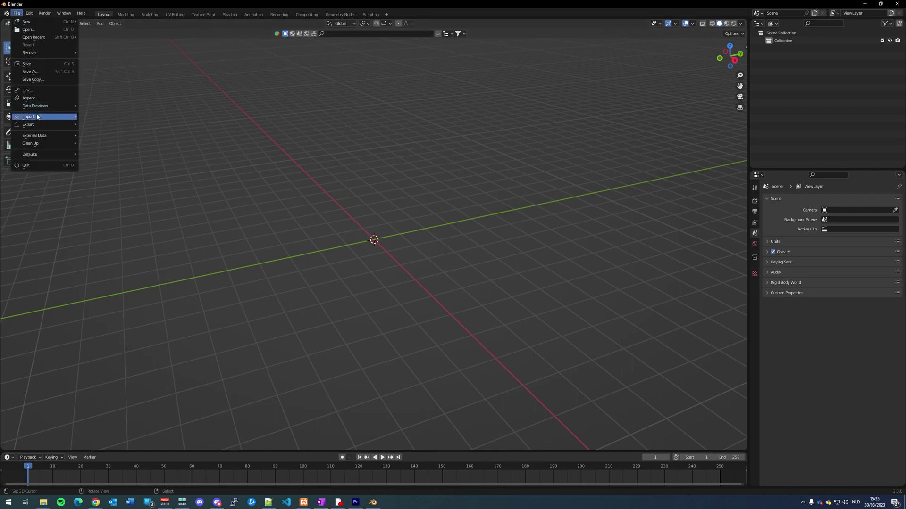
mouse_move(37, 117)
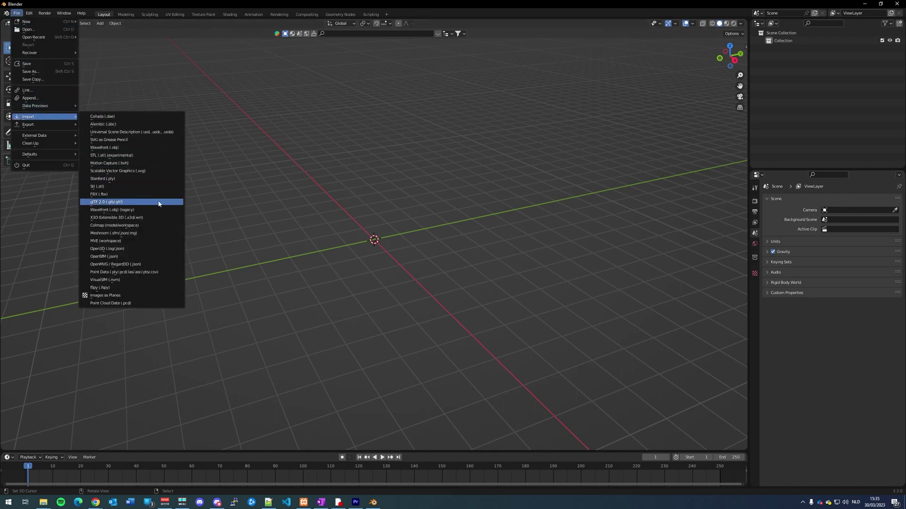
left_click(130, 202)
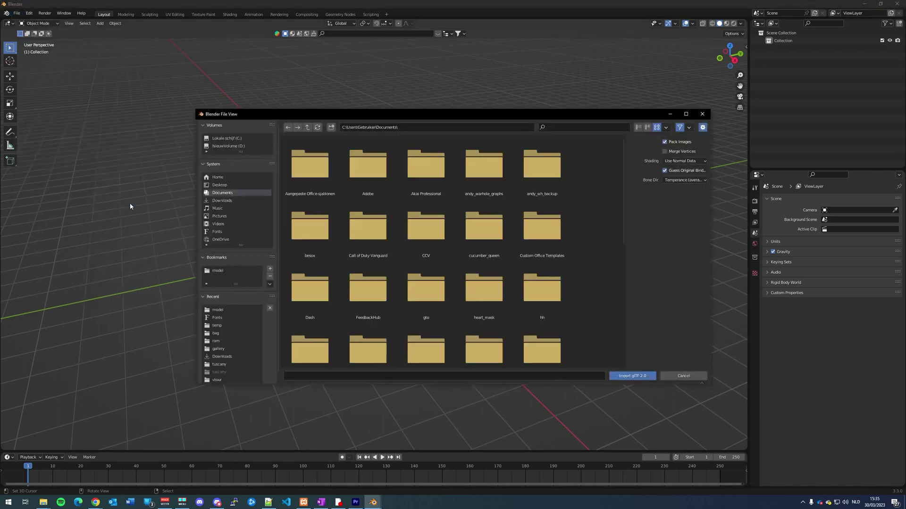
left_click(223, 272)
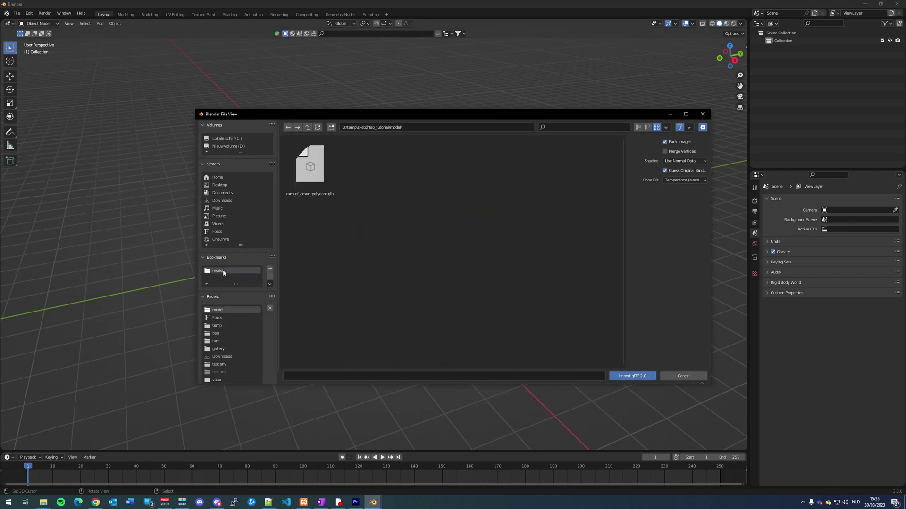
left_click_drag(428, 118, 382, 111)
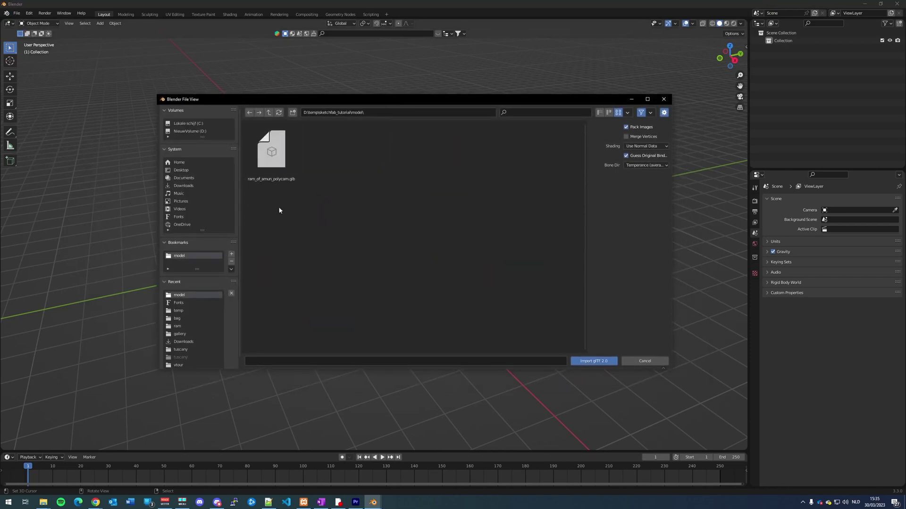
left_click(288, 149)
left_click_drag(328, 95, 327, 96)
left_click(602, 362)
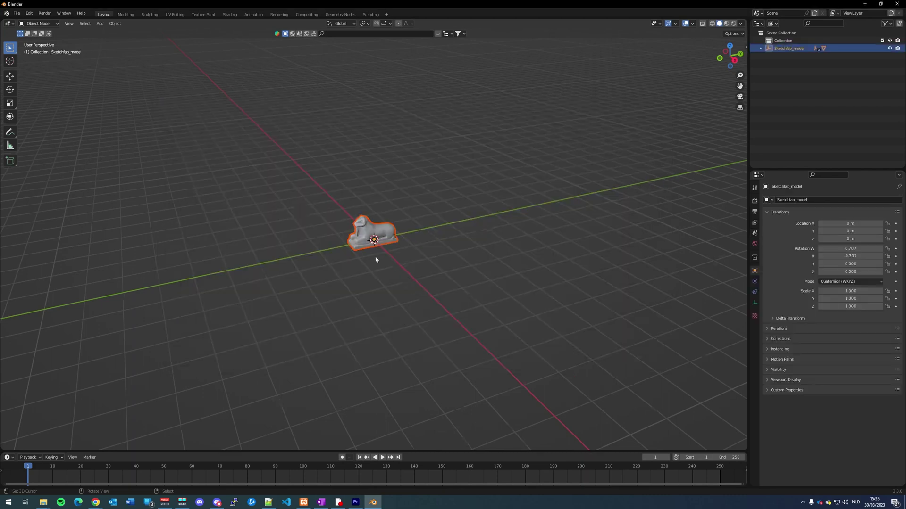
Switch the viewport to Material Preview and orbit to a three-quarter view of the textured ram
scroll(375, 260, "up", 5)
scroll(372, 257, "down", 4)
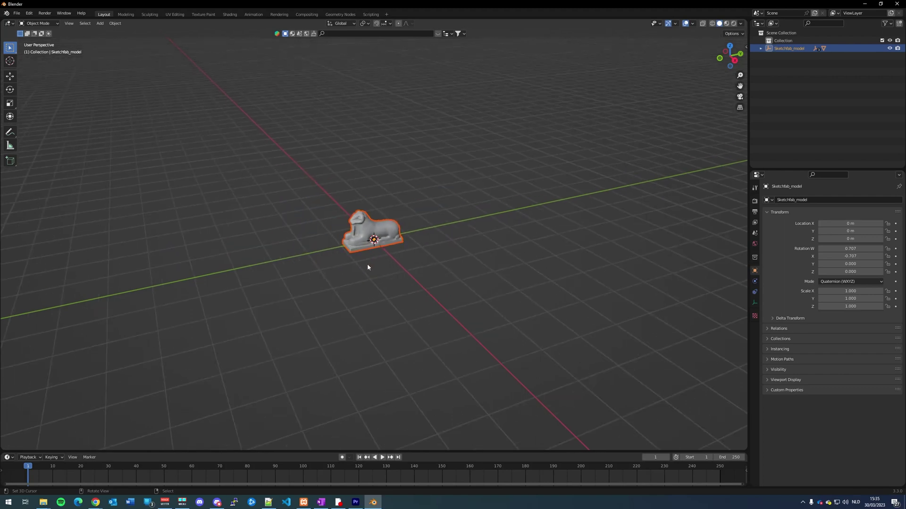
scroll(367, 266, "up", 3)
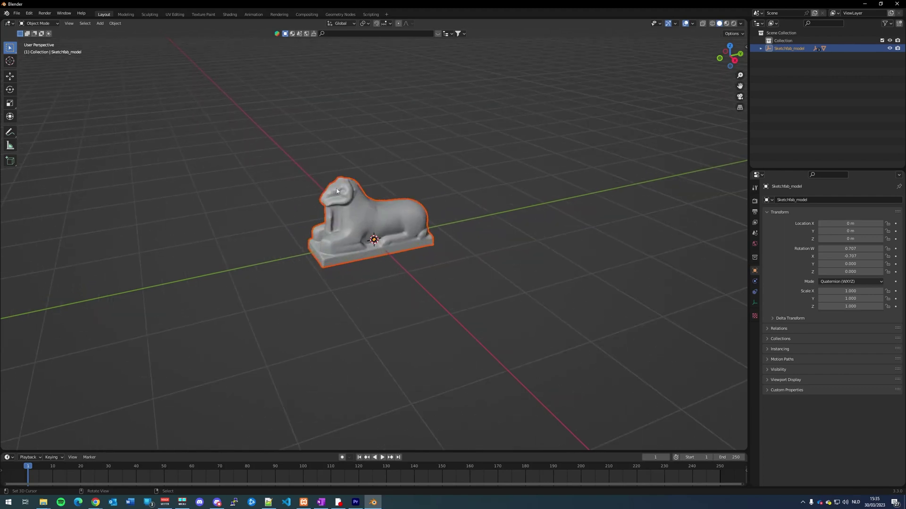
left_click(726, 24)
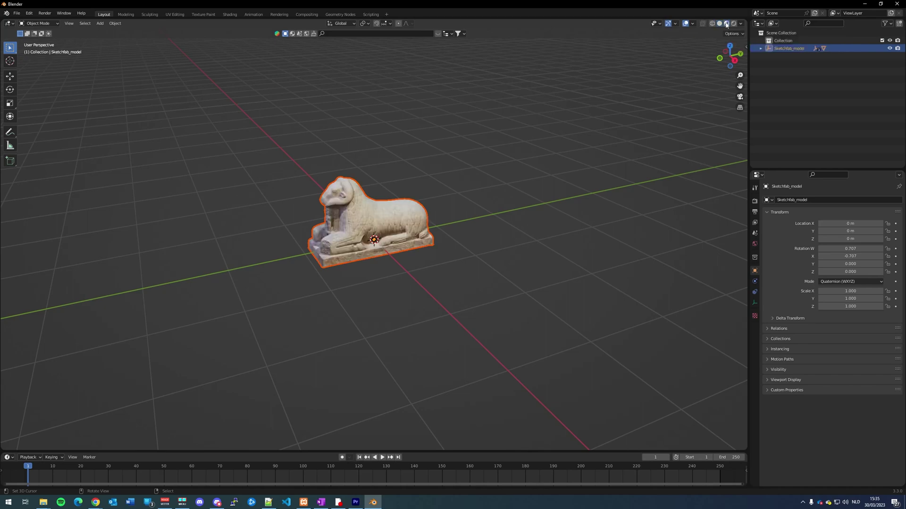
key("b")
middle_click_drag(358, 271, 380, 256)
middle_click_drag(286, 257, 141, 271)
scroll(381, 271, "up", 4)
scroll(381, 268, "down", 3)
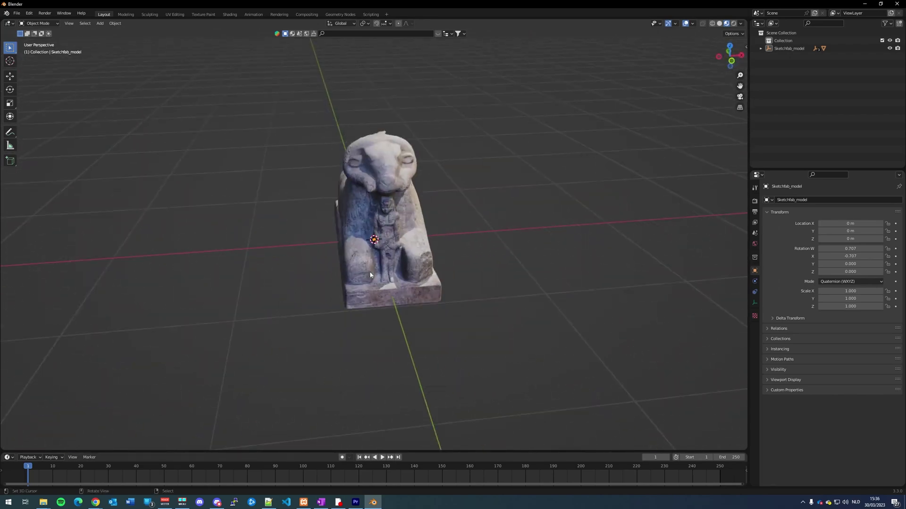
middle_click_drag(381, 268, 363, 279)
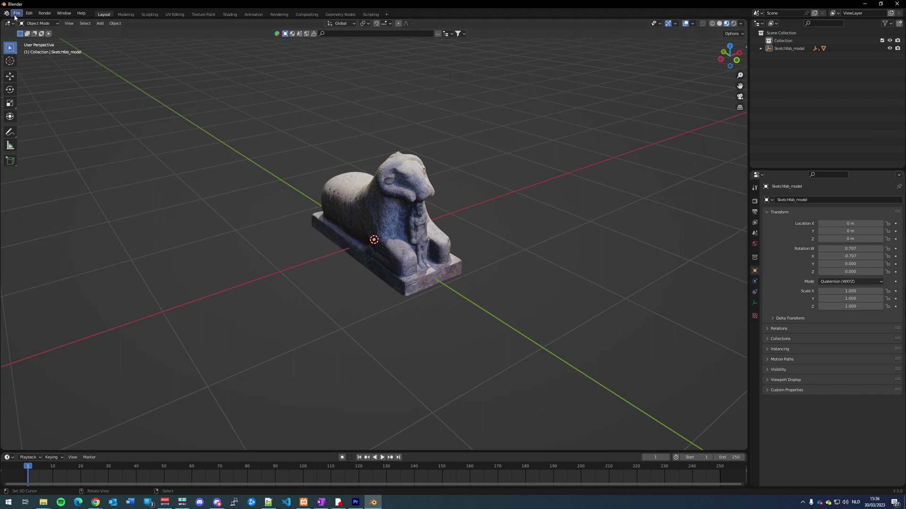
left_click(16, 13)
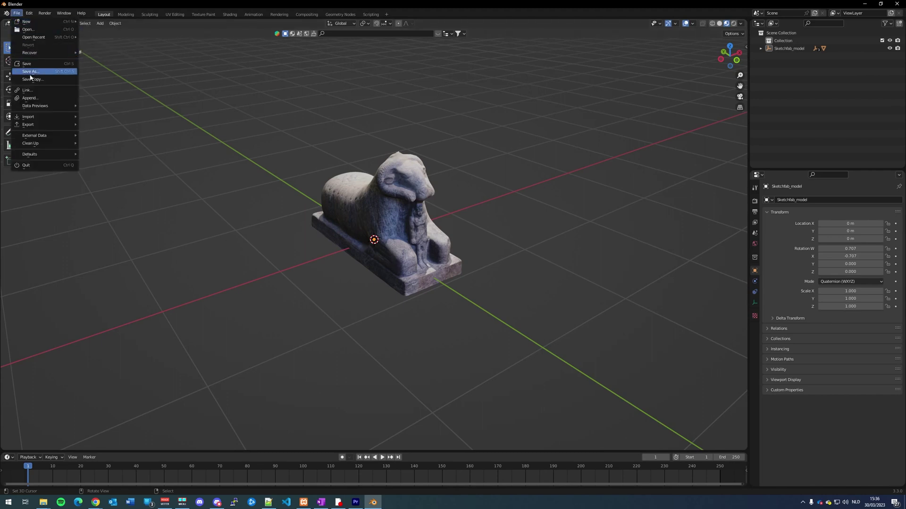
left_click(31, 72)
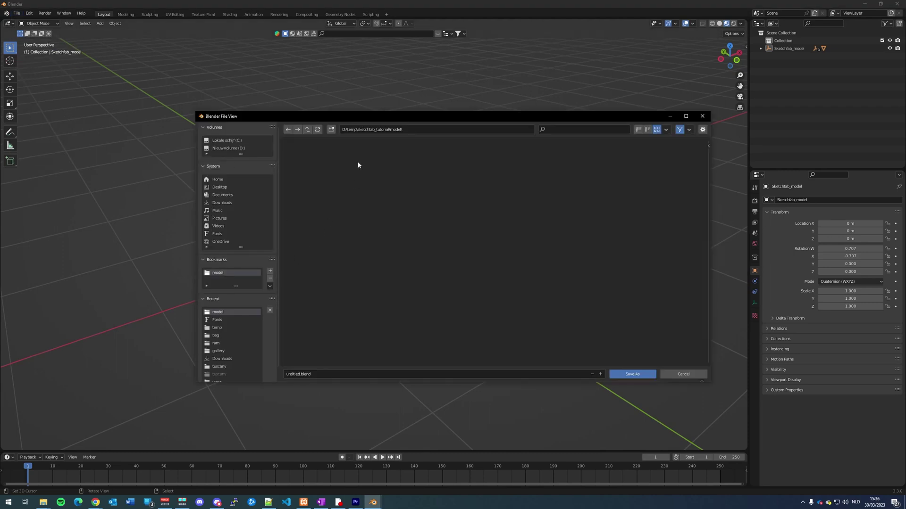
Rename the file to ram.blend and save it in the model folder
left_click_drag(411, 118, 384, 120)
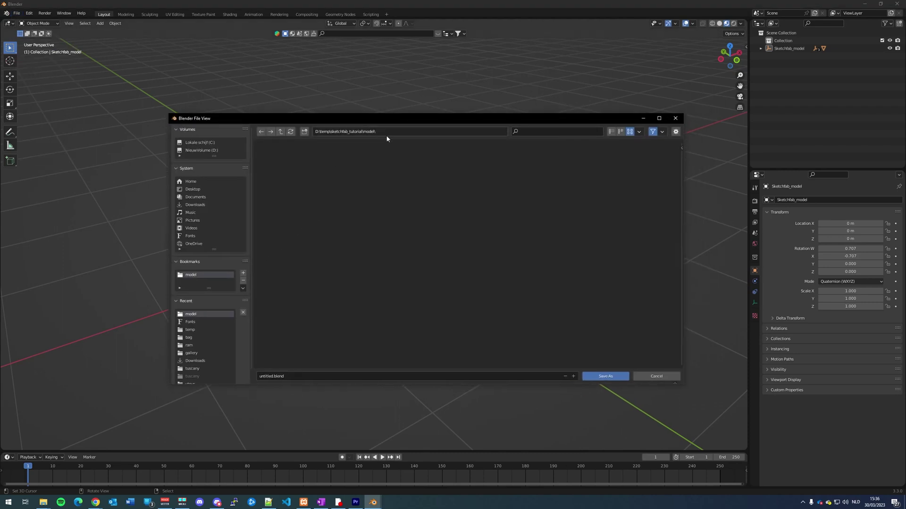
left_click(301, 374)
type("ram")
left_click(610, 376)
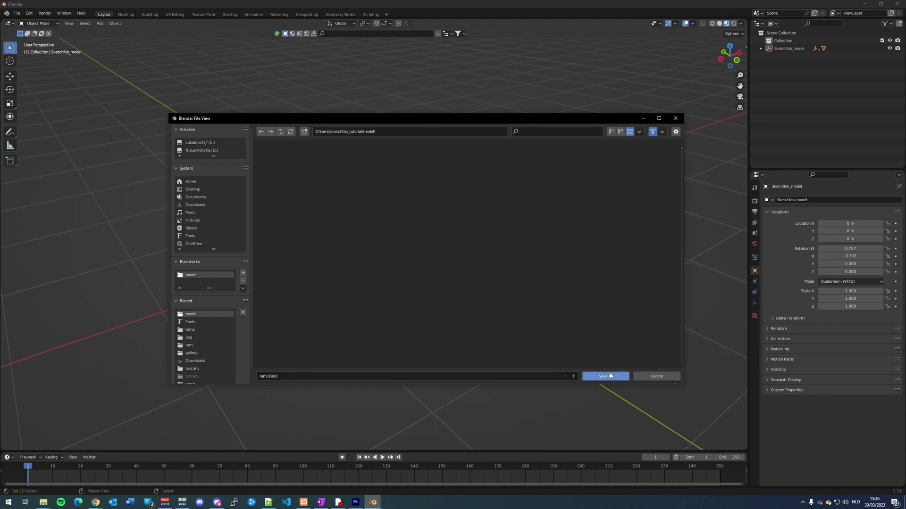
left_click(610, 376)
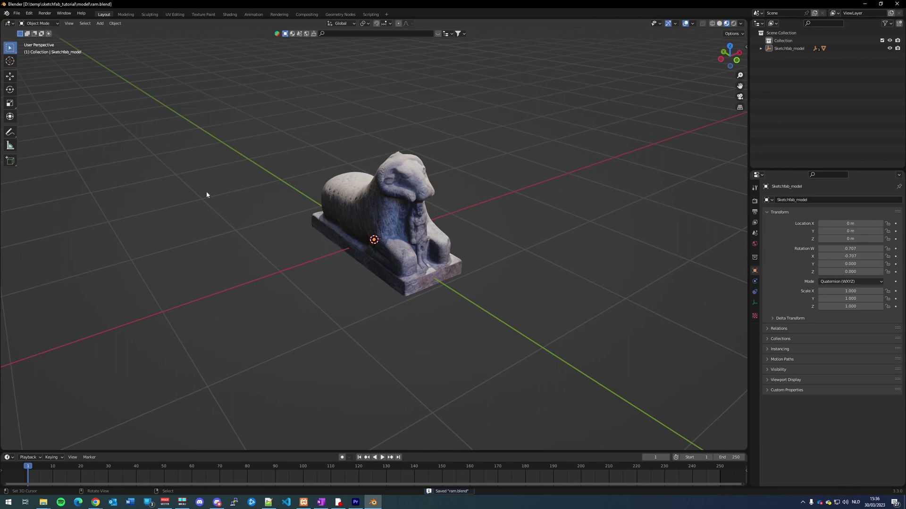
left_click(17, 13)
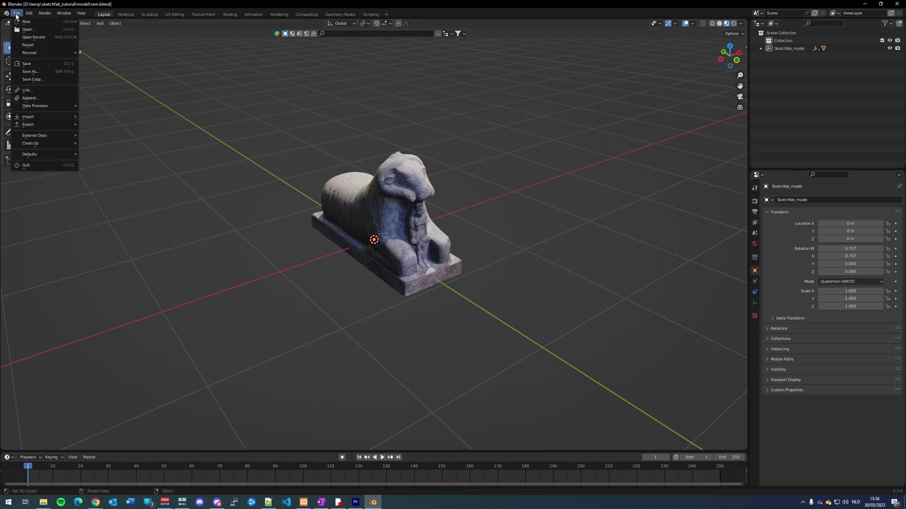
Unpack resources via External Data, writing image_0.jpg to the current directory's textures folder
left_click(16, 14)
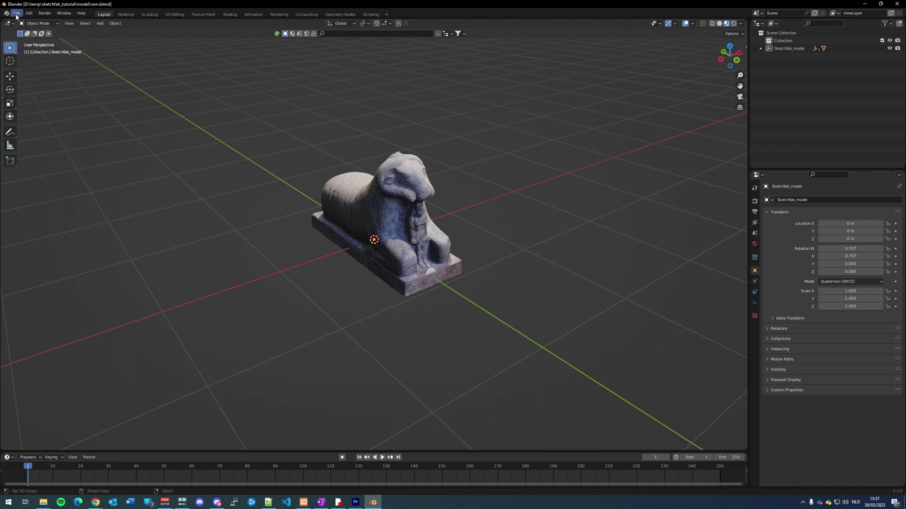
left_click(17, 14)
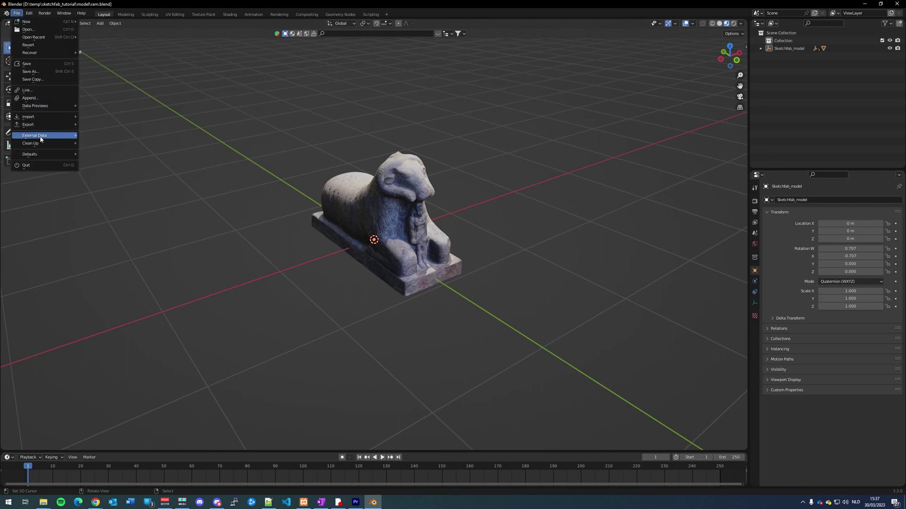
mouse_move(40, 138)
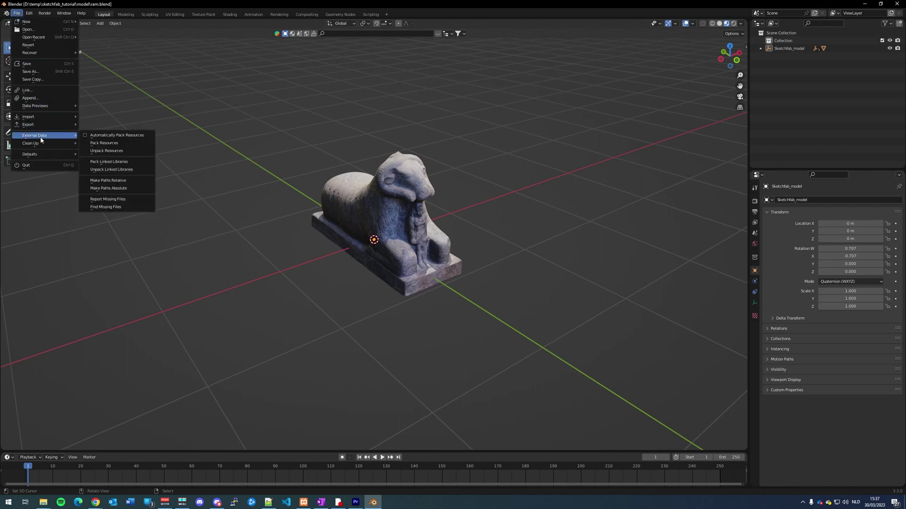
left_click(136, 151)
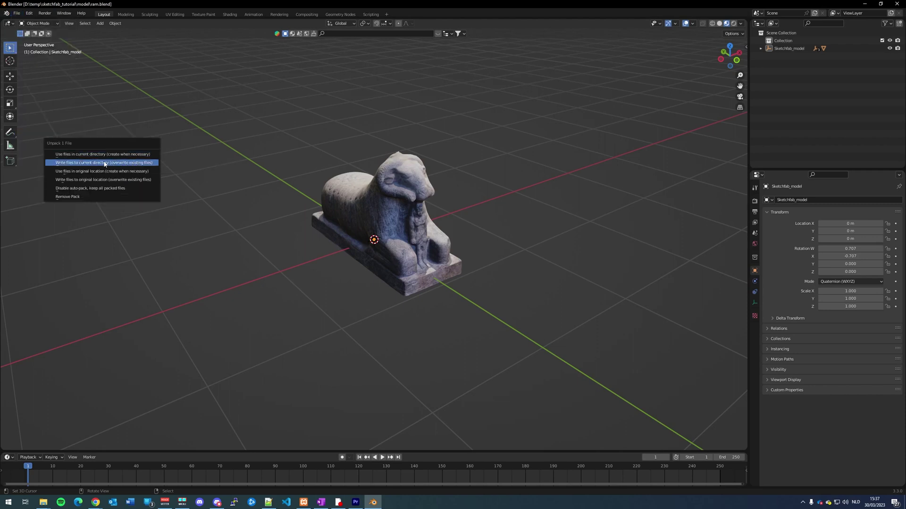
left_click(144, 166)
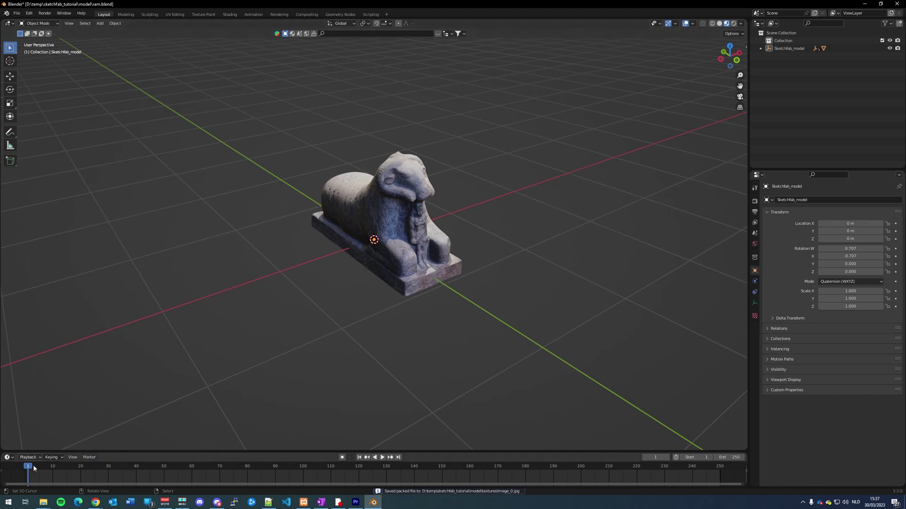
Close the Videos window and open the model folder inside sketchfab_tutorial
mouse_move(43, 502)
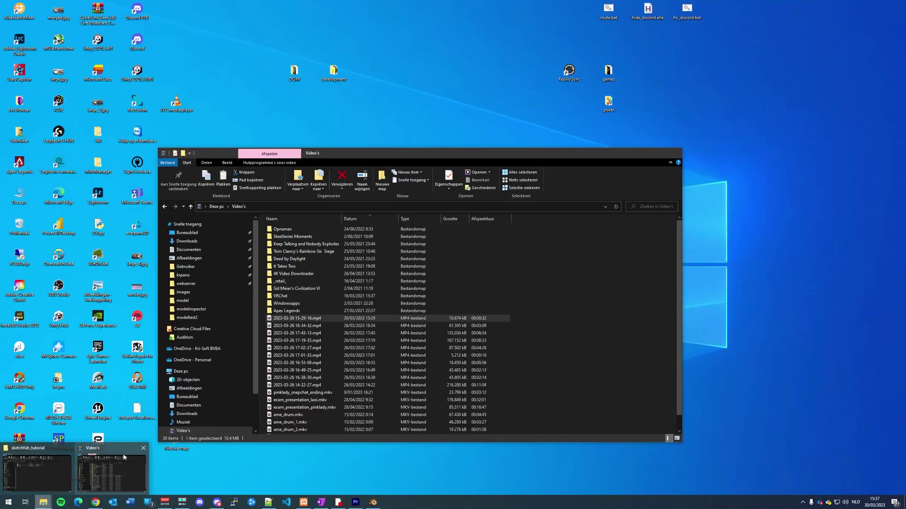
left_click(143, 448)
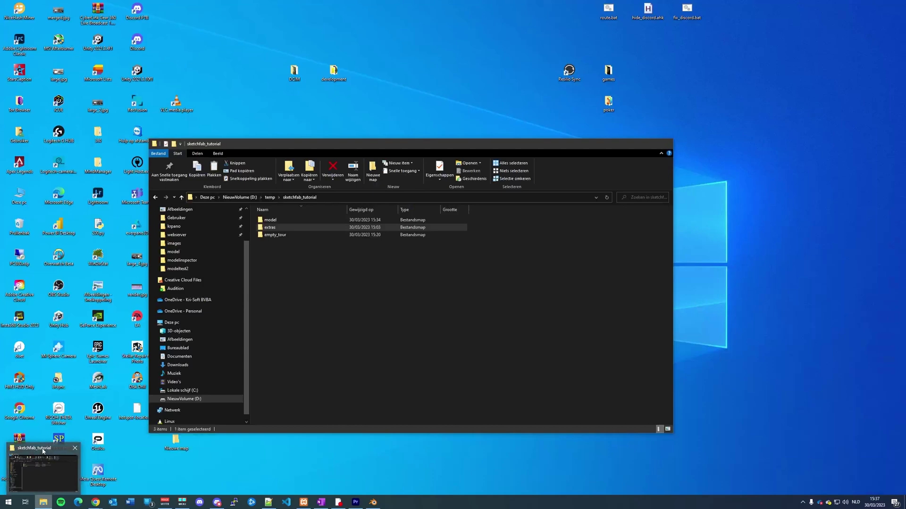
left_click(42, 452)
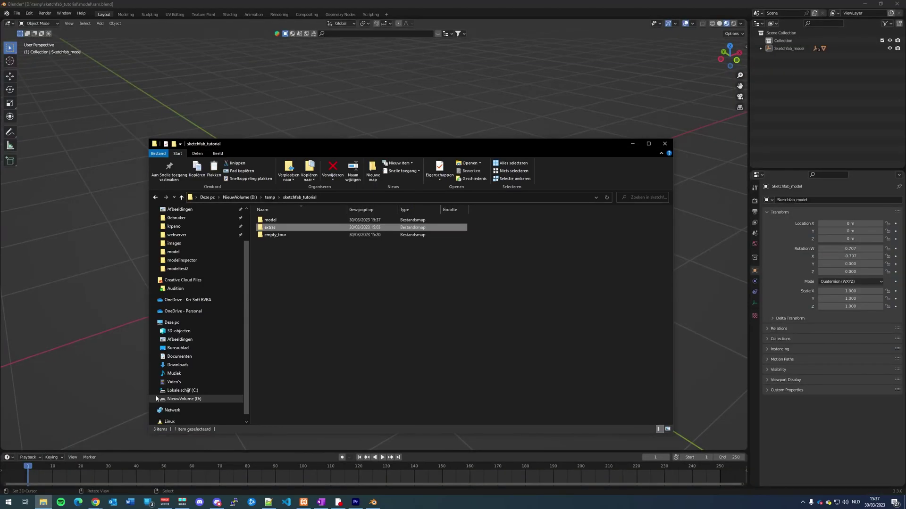
double_click(283, 220)
left_click_drag(355, 144, 359, 106)
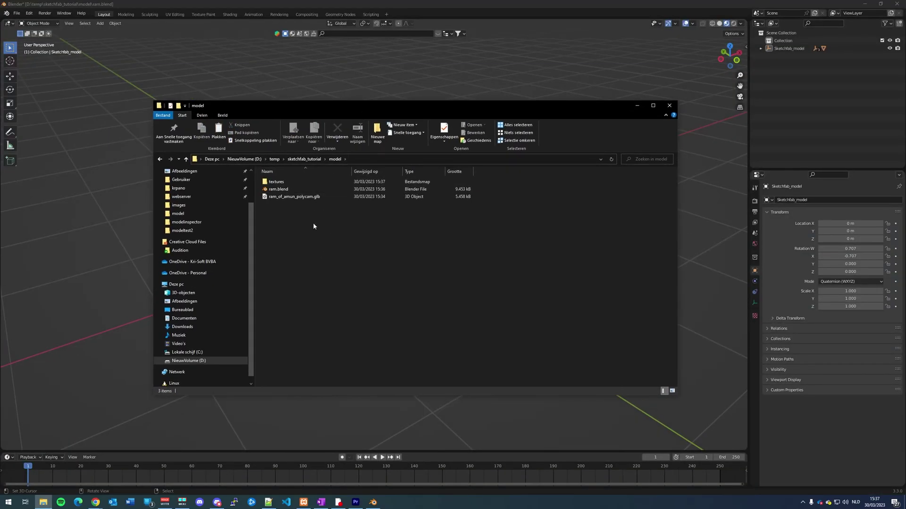
Preview ram_of_amun_polycam.glb in 3D Viewer, confirm Image_0.jpg in textures, and return to Blender
double_click(284, 197)
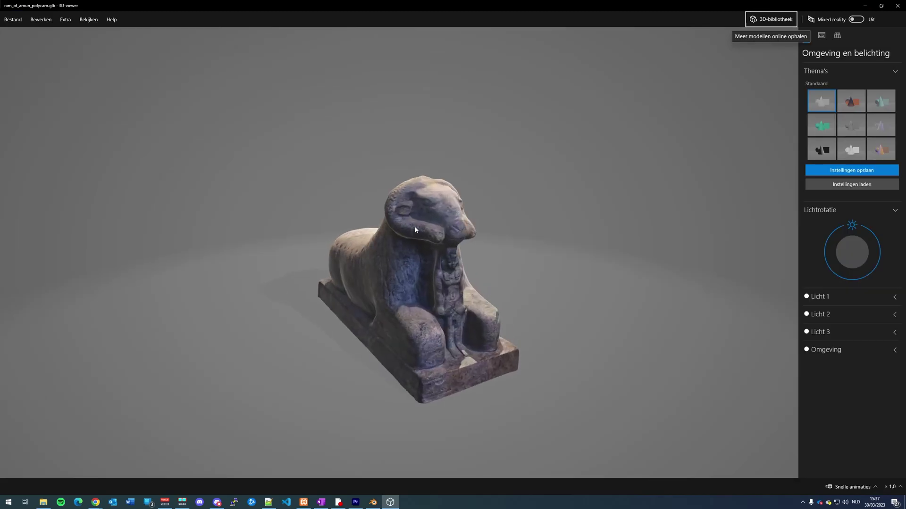
left_click(898, 5)
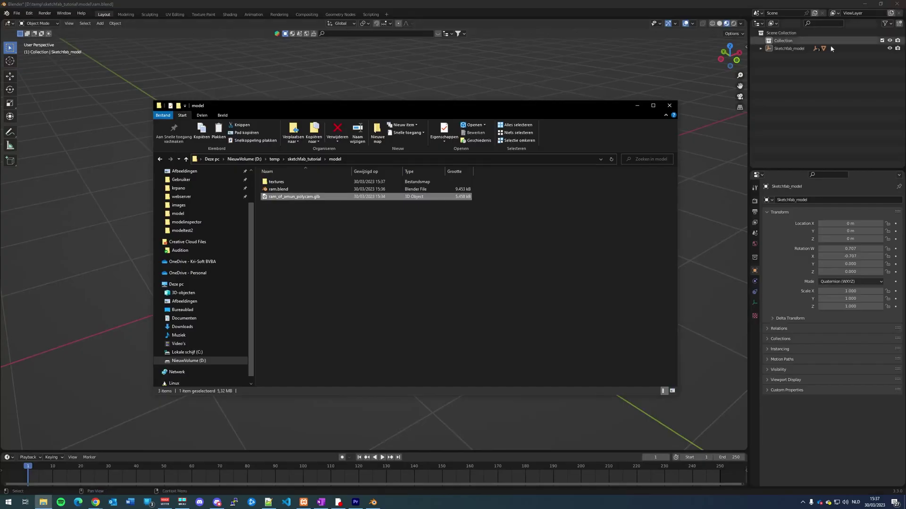
double_click(278, 183)
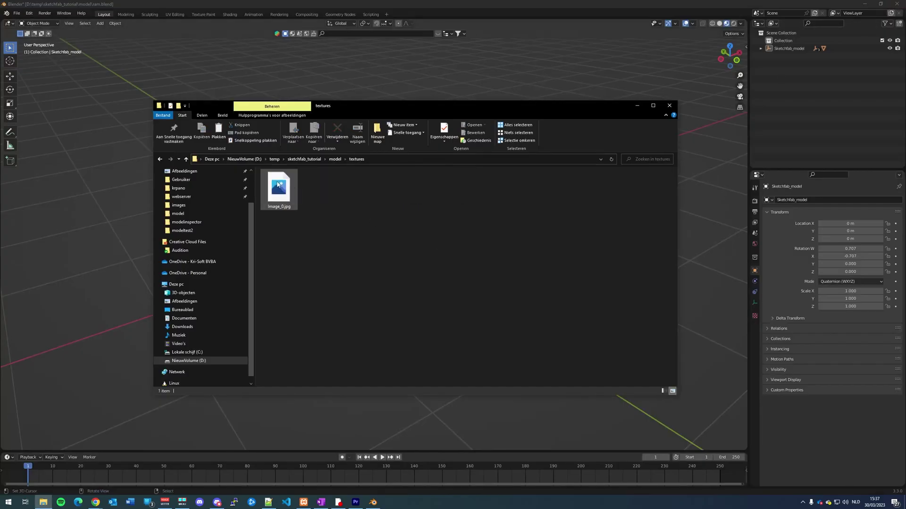
left_click(334, 159)
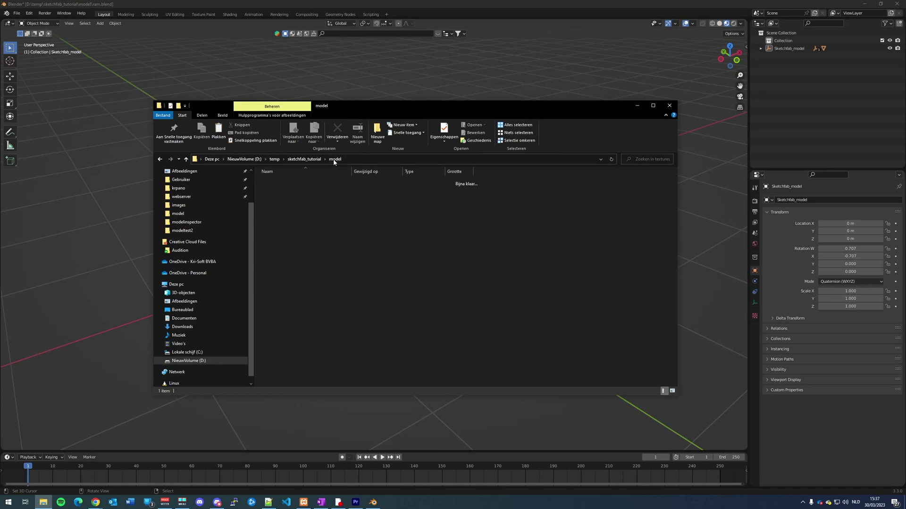
left_click(329, 228)
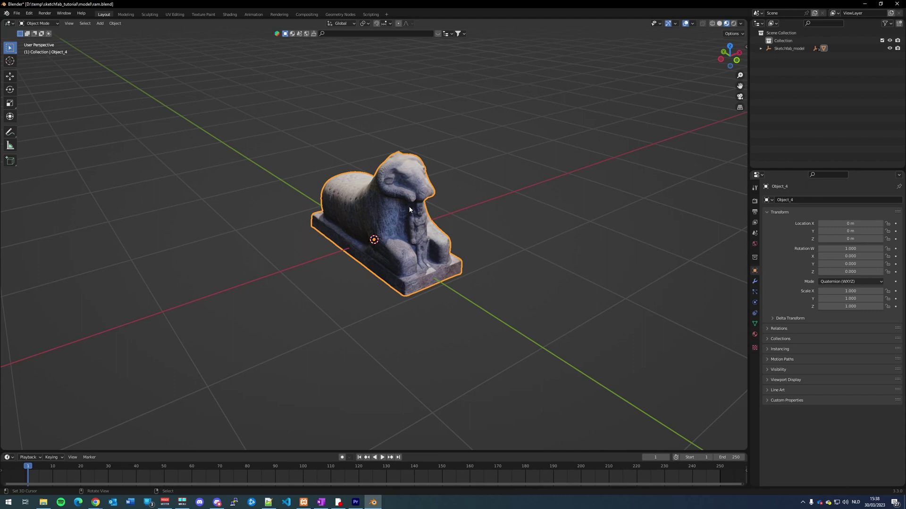
Export the scene as Wavefront OBJ named ram.obj into the model folder and view it in File Explorer
left_click(15, 14)
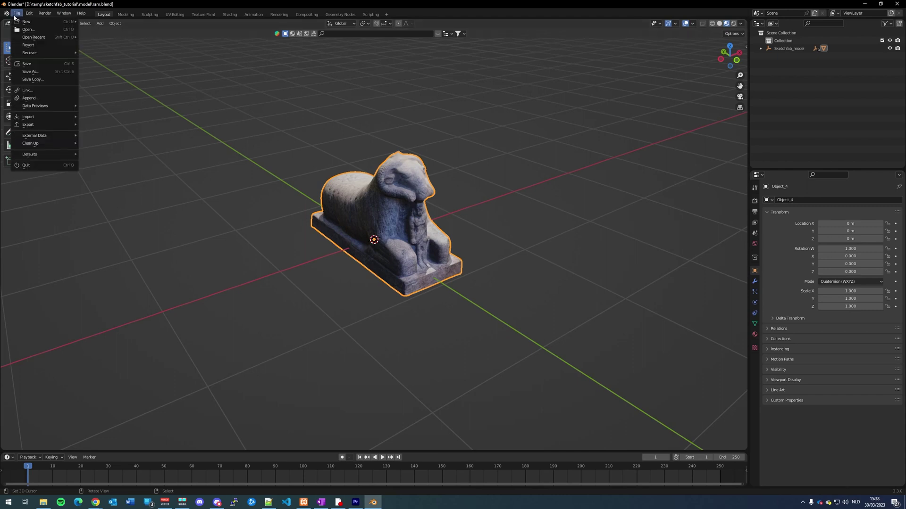
mouse_move(39, 126)
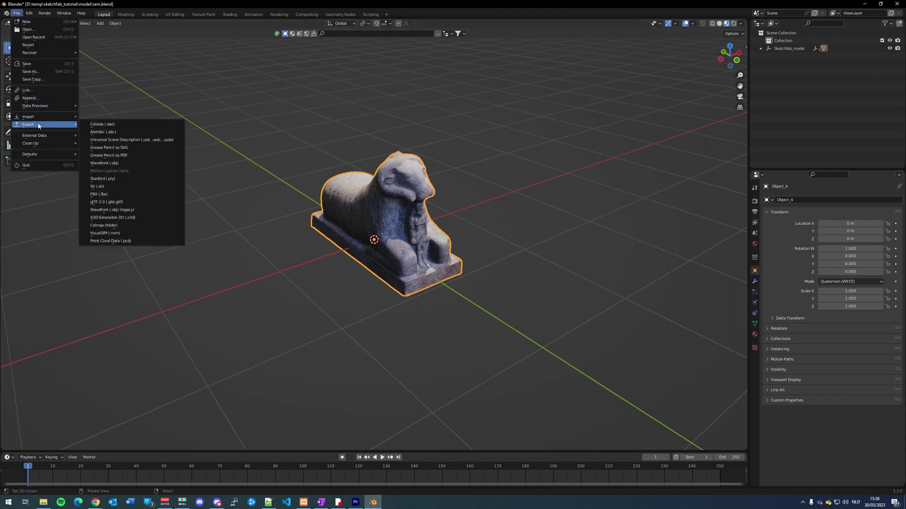
left_click(124, 163)
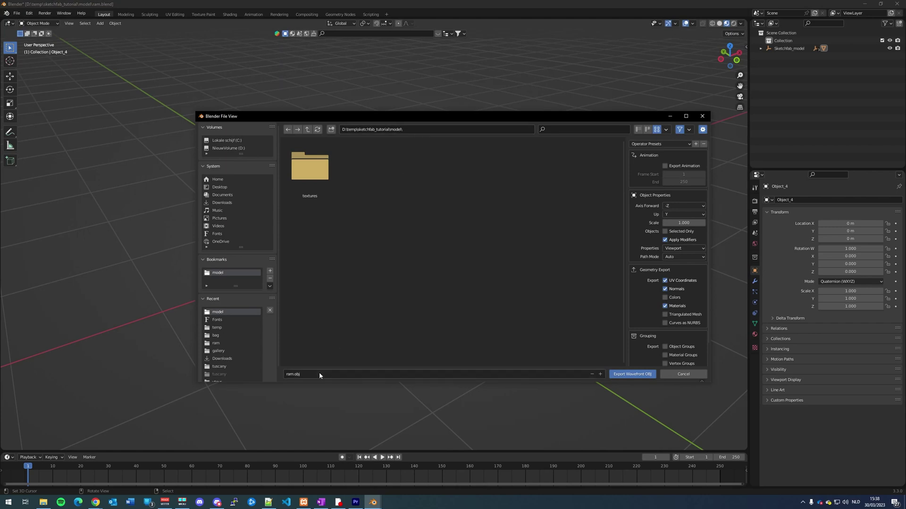
left_click(642, 375)
left_click(43, 502)
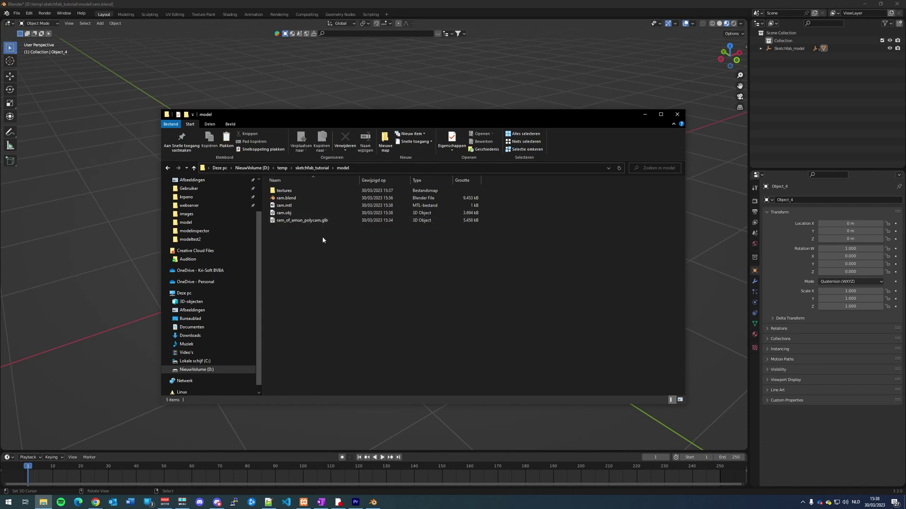
Select the textures folder, ram.obj and ram.mtl in the model folder for copying
left_click(286, 207)
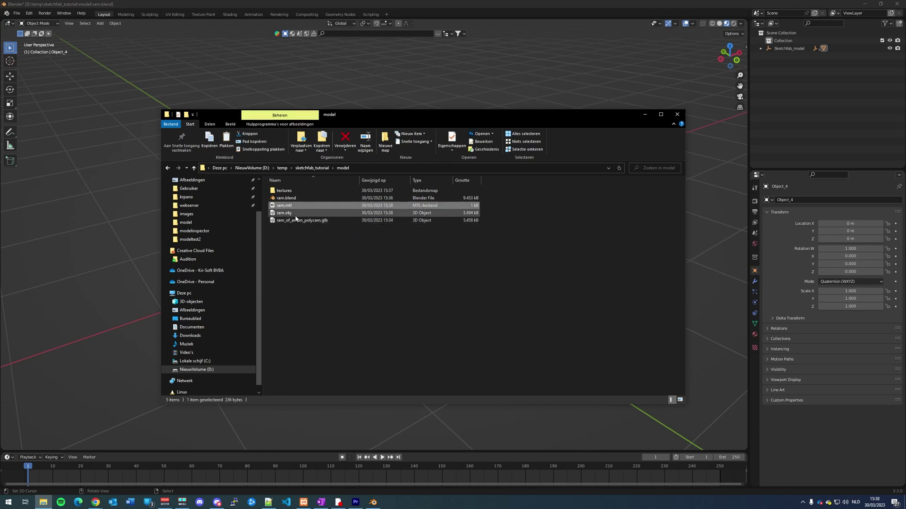
left_click(296, 191)
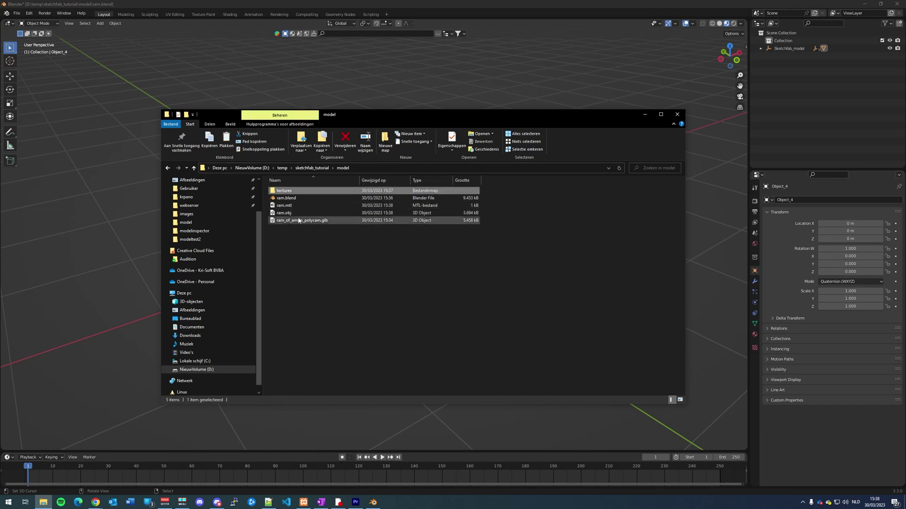
left_click_drag(394, 117, 391, 121)
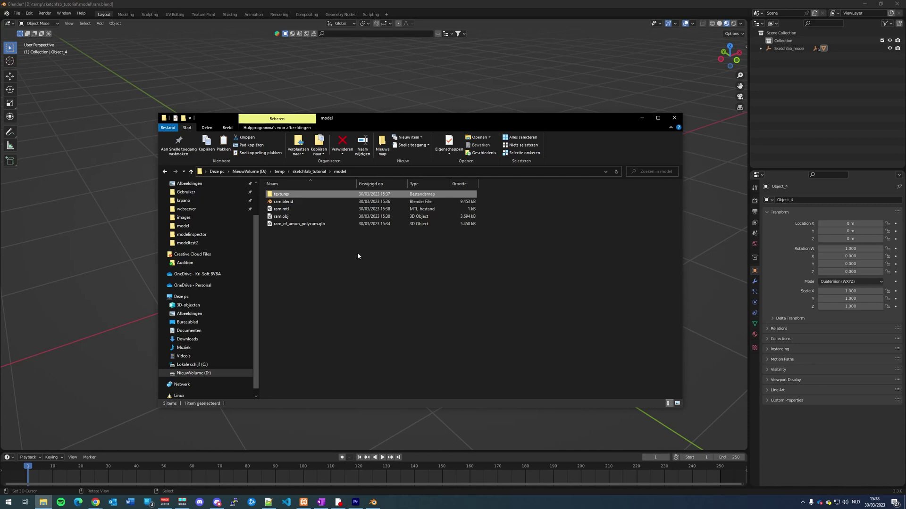
left_click(350, 217)
left_click(296, 209, "ctrl")
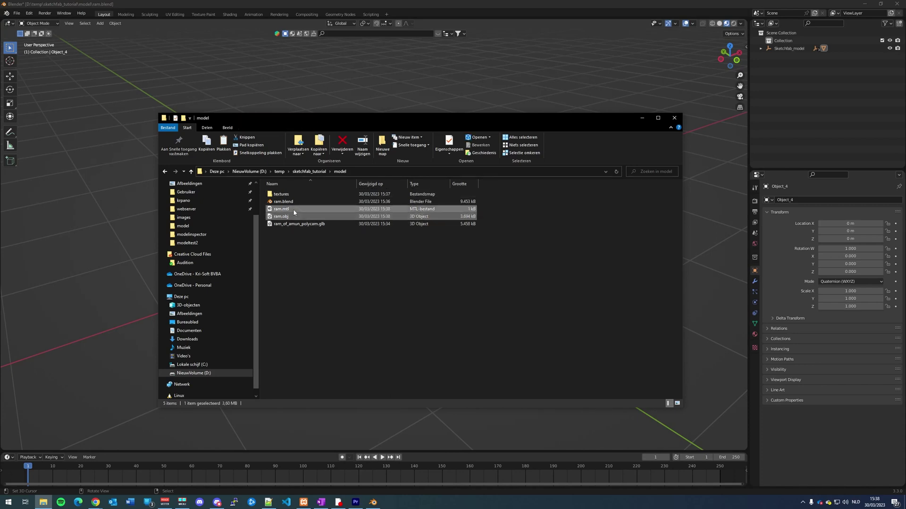
left_click(297, 195, "ctrl")
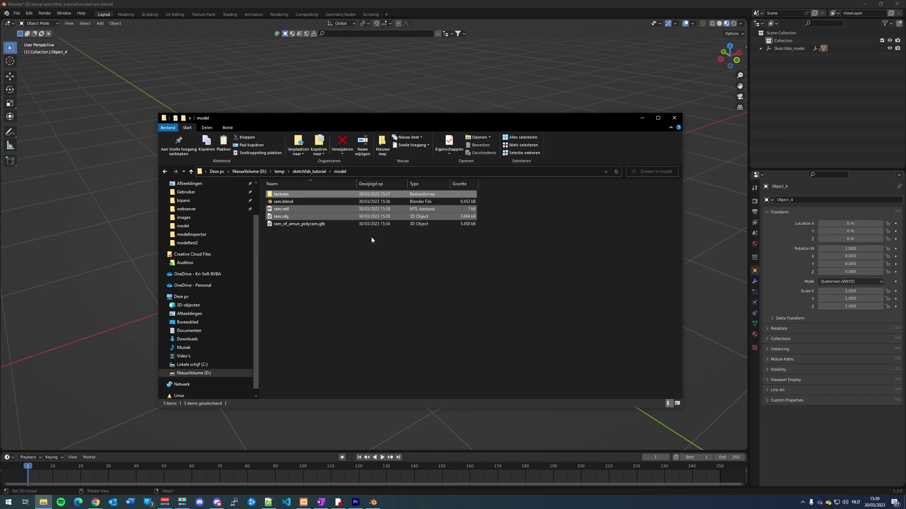
Duplicate the empty_tour folder and rename the copy to tour
left_click(309, 172)
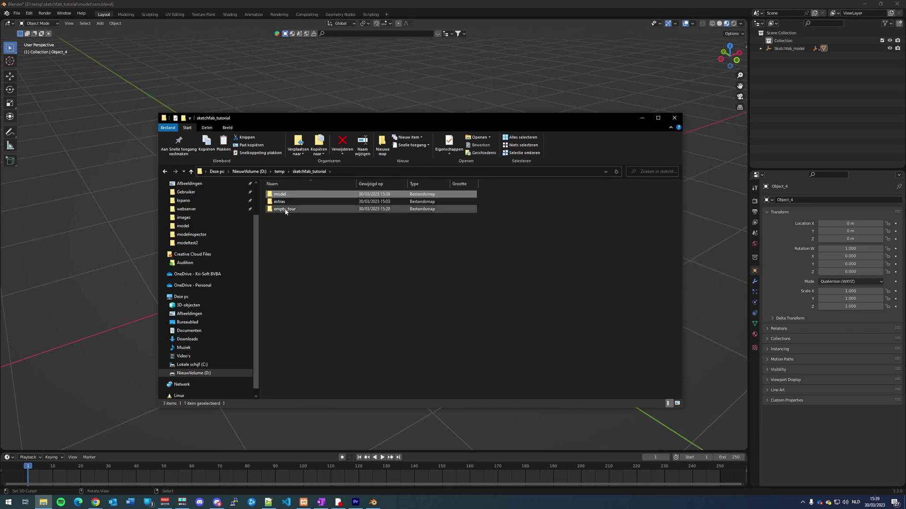
mouse_move(284, 209)
left_mouse_down()
mouse_move(300, 255)
mouse_move(317, 242)
mouse_move(303, 222)
mouse_move(305, 275)
left_mouse_up()
key("F2")
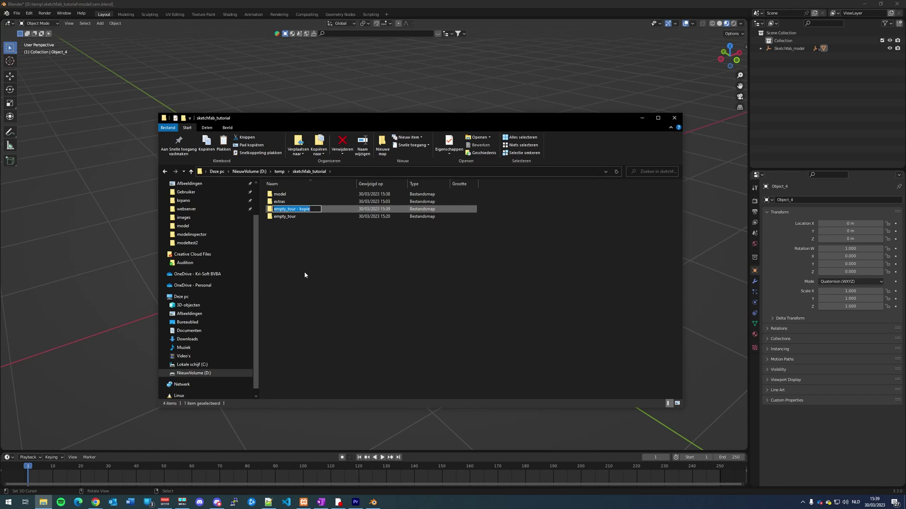
type("tour")
key("Return")
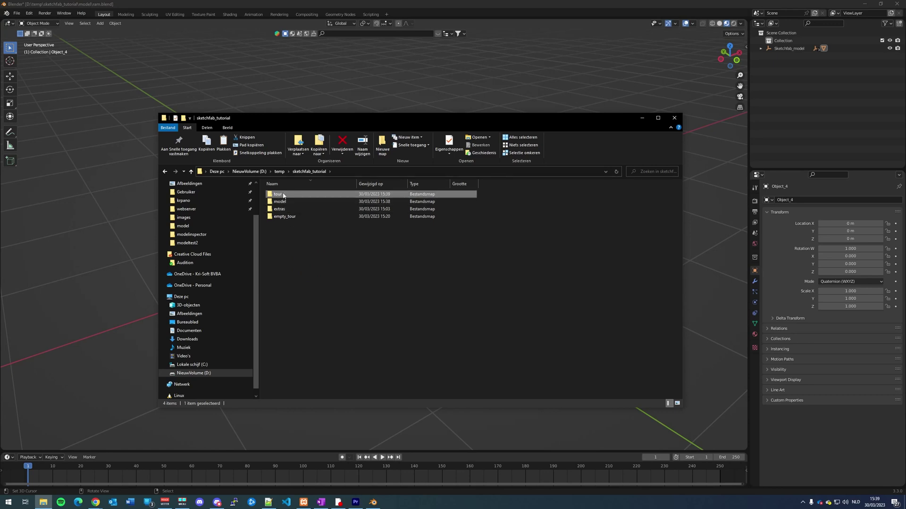
Paste the textures folder, ram.obj and ram.mtl into the tour folder
key("Return")
key("ctrl+v")
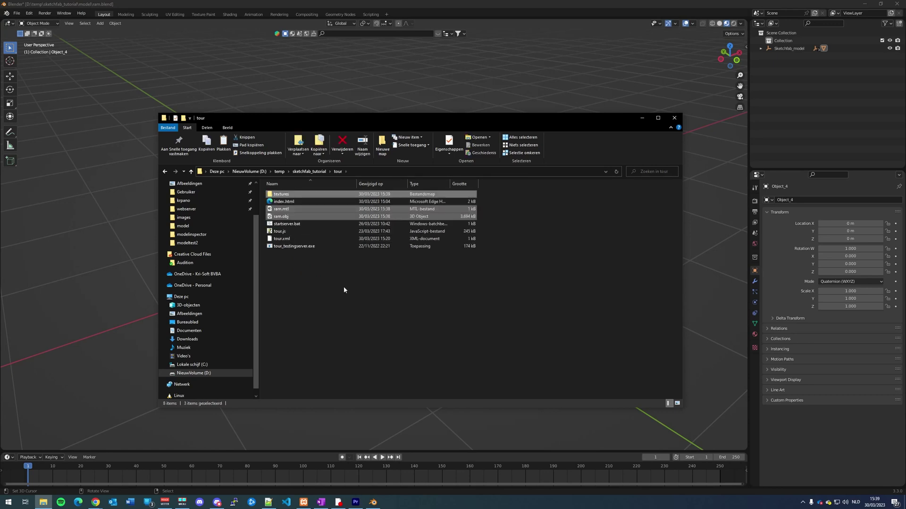
left_click(318, 290)
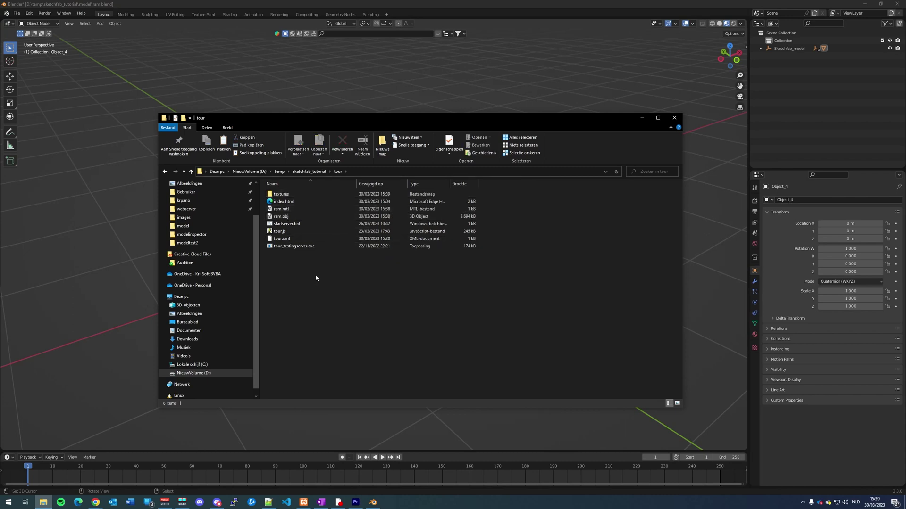
Edit tour.xml in Notepad++ so url="model.obj" becomes url="ram.obj", and save it
right_click(276, 240)
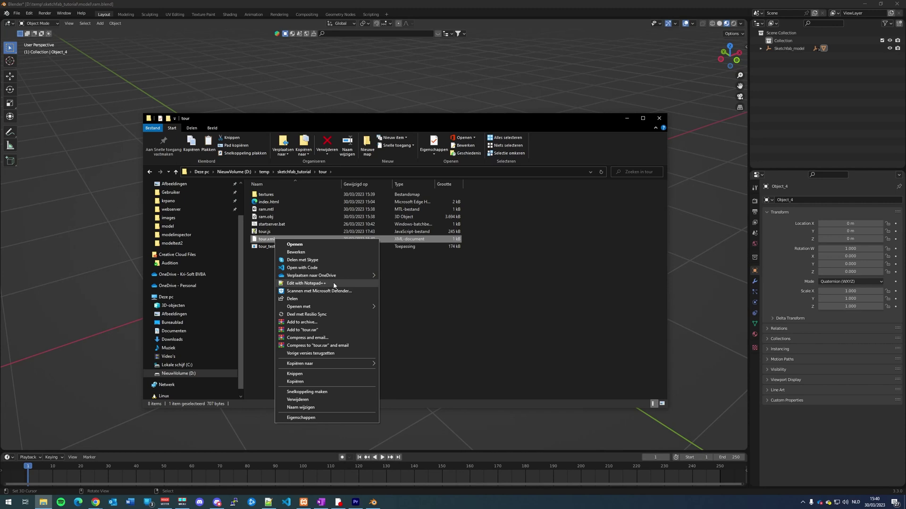
left_click(333, 283)
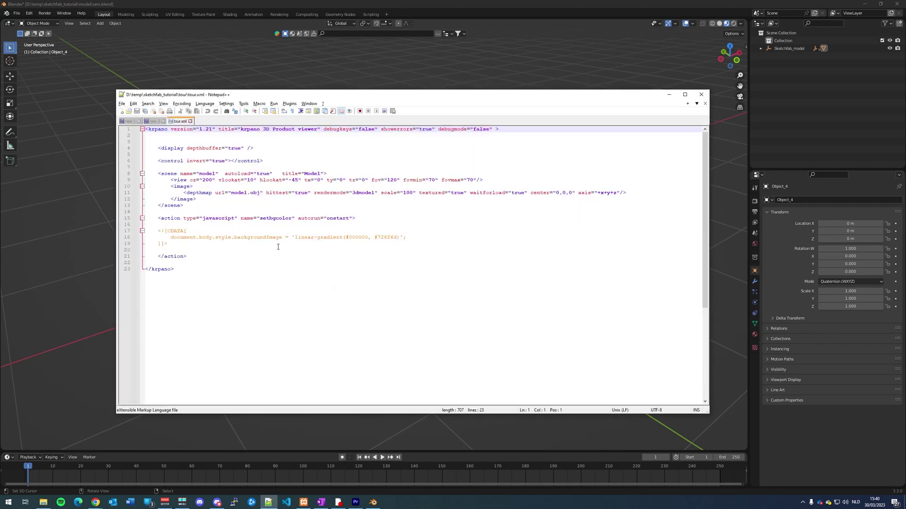
left_click_drag(279, 96, 335, 102)
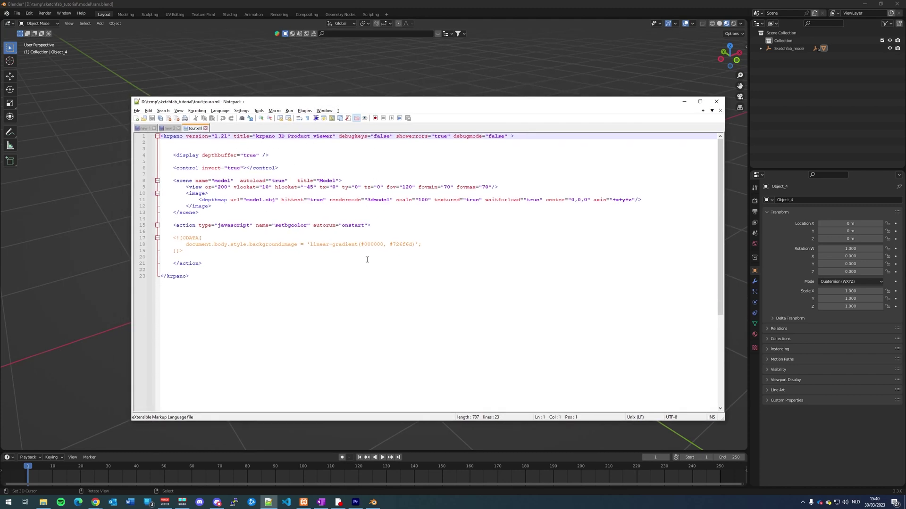
left_click_drag(246, 200, 264, 200)
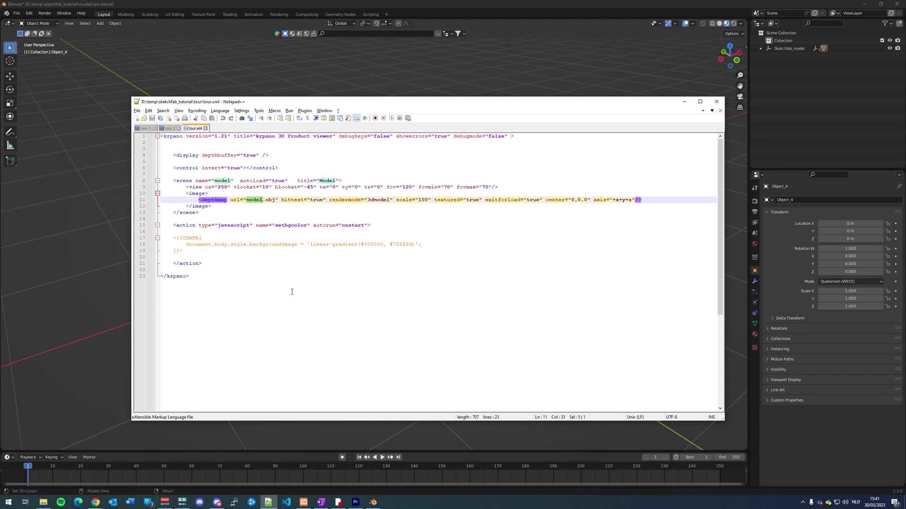
type("ram")
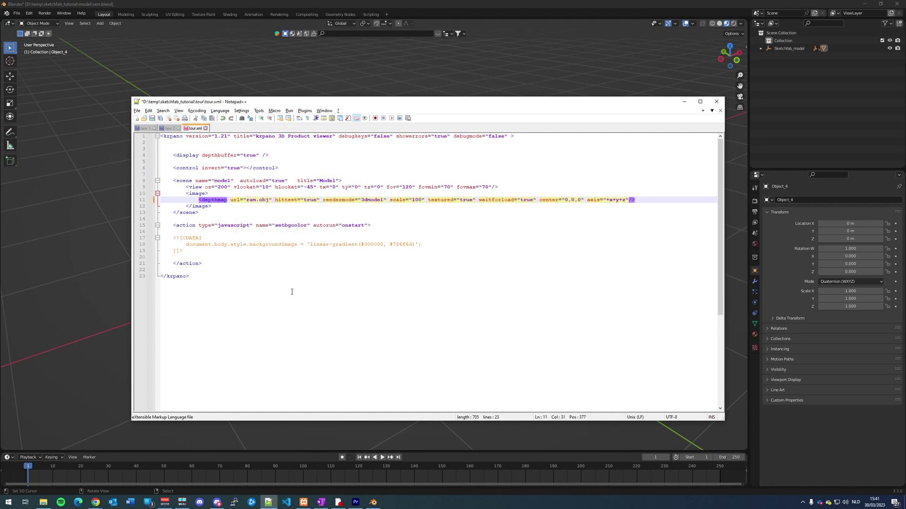
key("ctrl+s")
Run startserver.bat from the tour folder to launch the tour at localhost:8888
left_click(43, 502)
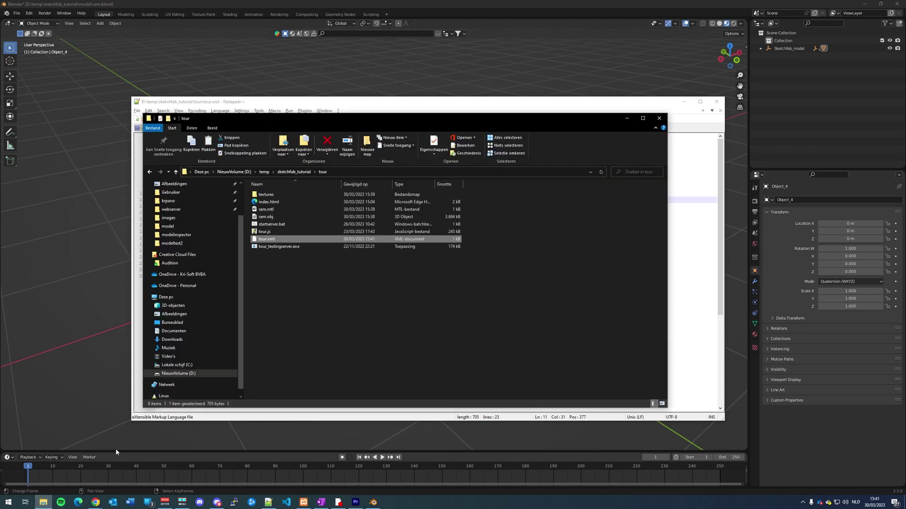
left_click(272, 224)
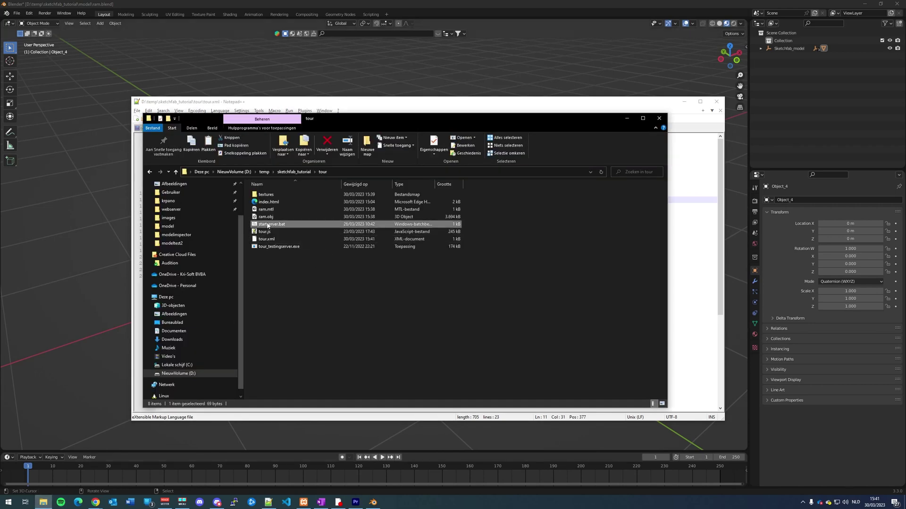
left_click(268, 255)
left_click(267, 226)
double_click(267, 224)
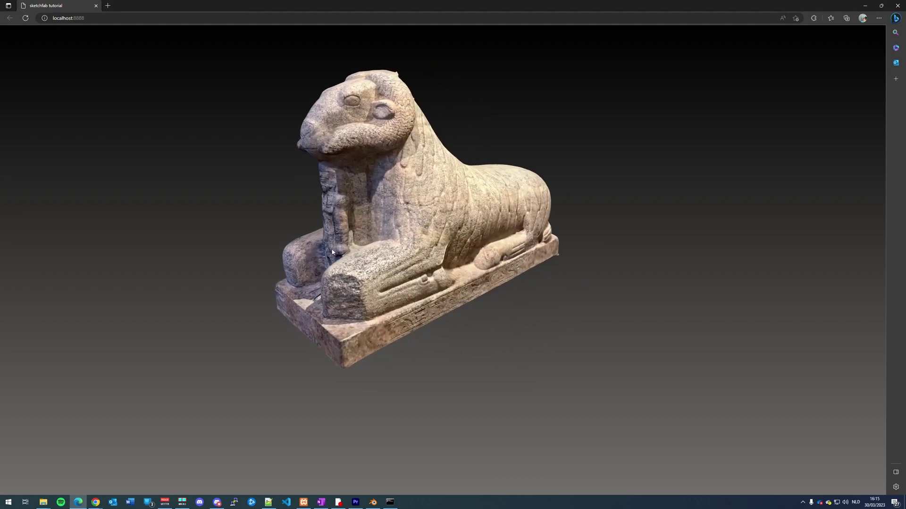
Orbit the ram in the Edge tour, then switch to the Gumroad Model Inspector page in Chrome
left_click_drag(332, 253, 442, 257)
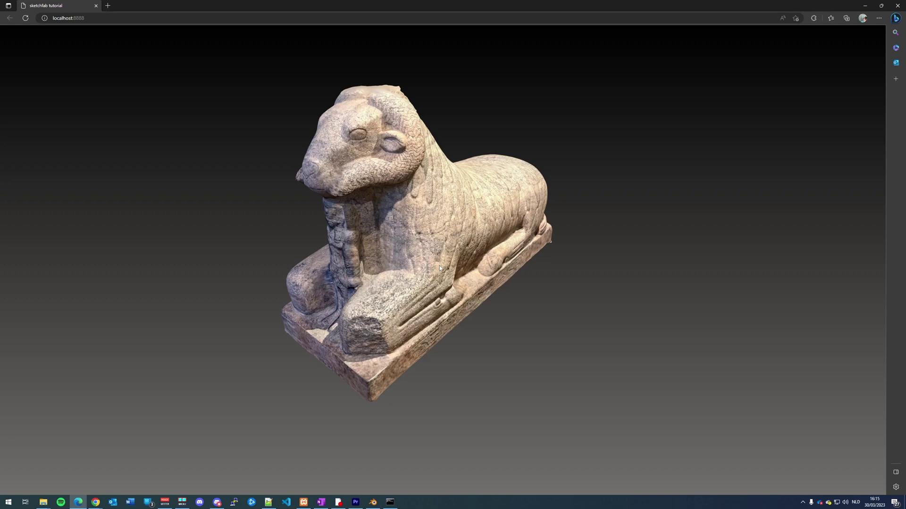
left_click_drag(439, 258, 435, 265)
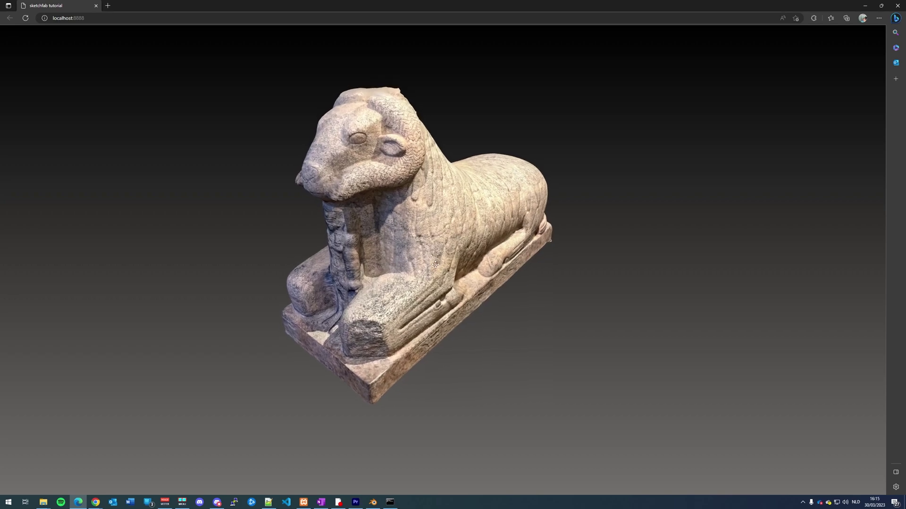
key("alt+Tab")
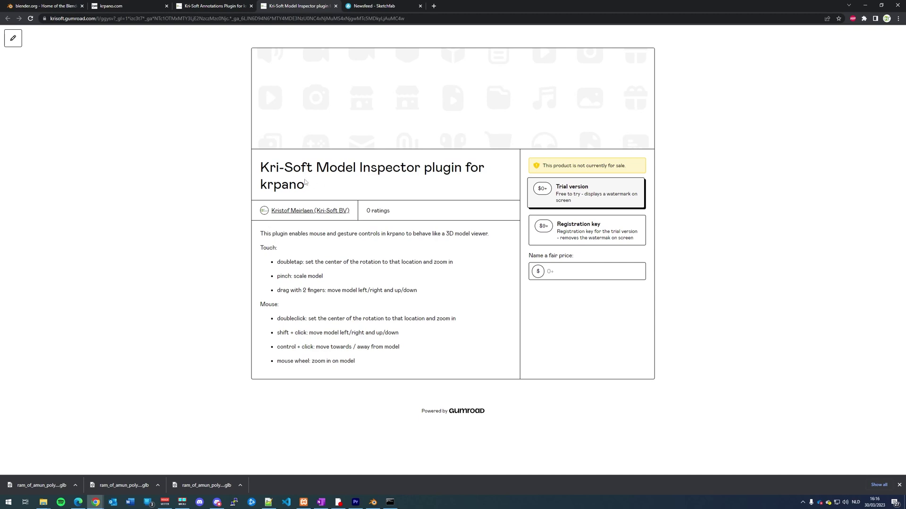
Switch to the Chrome tab for the Kri-Soft Annotations Plugin on Gumroad
left_click(220, 7)
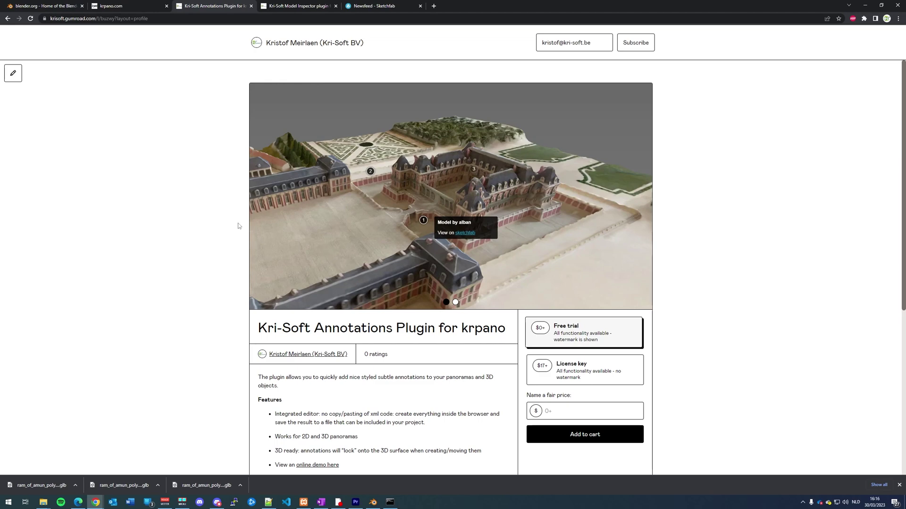
Copy the plugins and scripts folders and annotation-locations.xml from the extras folder
left_click(43, 501)
left_click(71, 478)
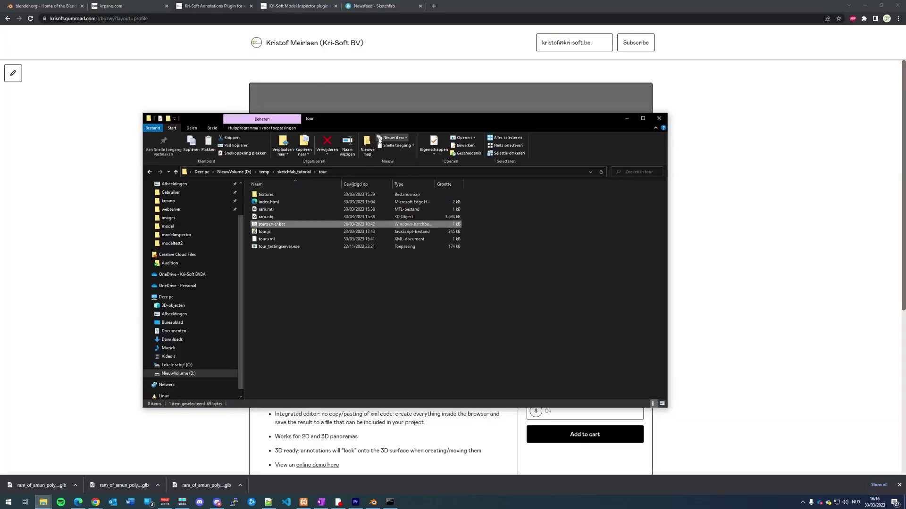
left_click_drag(386, 124, 508, 142)
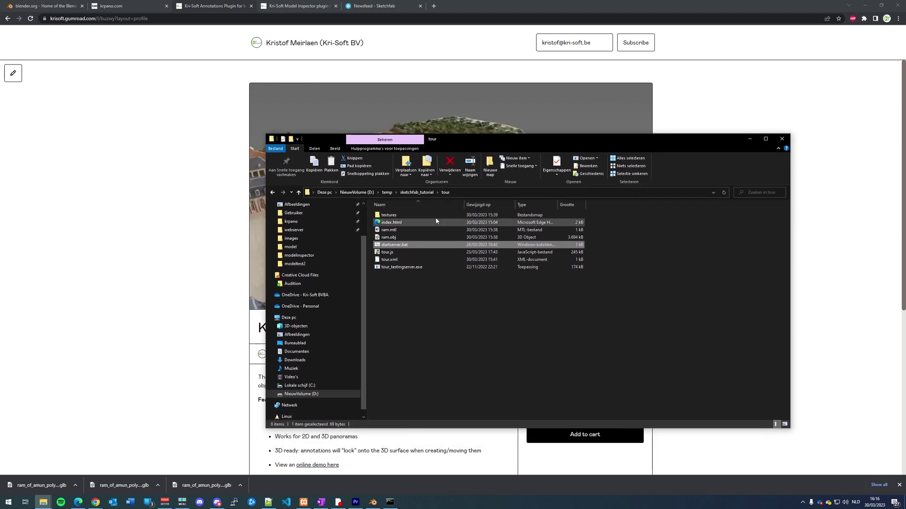
left_click(416, 192)
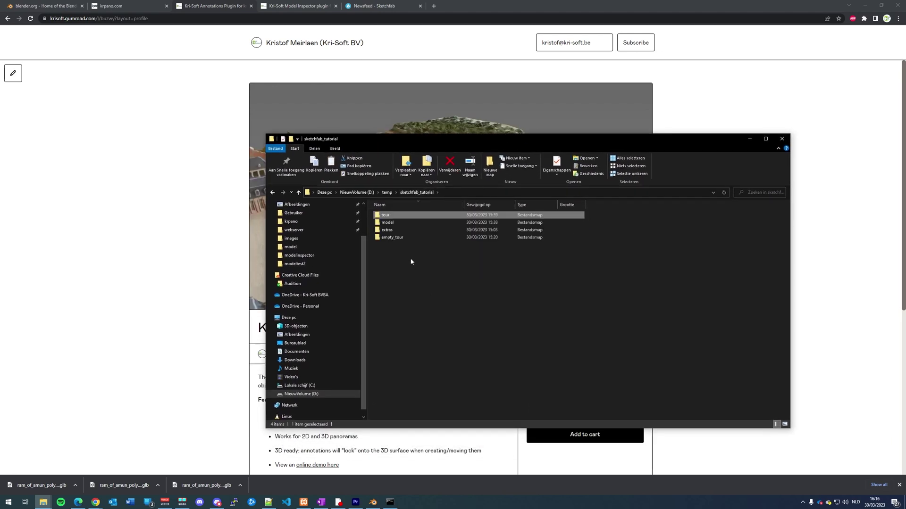
left_click(395, 230)
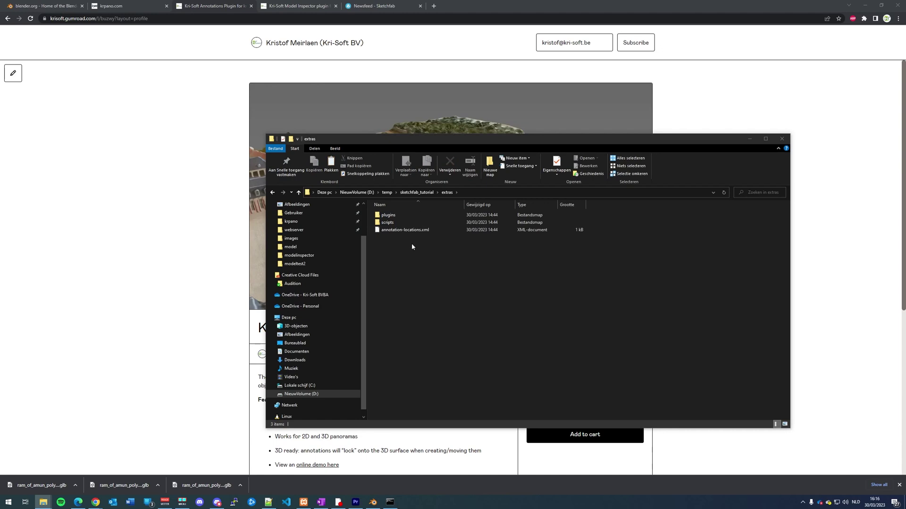
left_click_drag(411, 244, 396, 225)
right_click(395, 222)
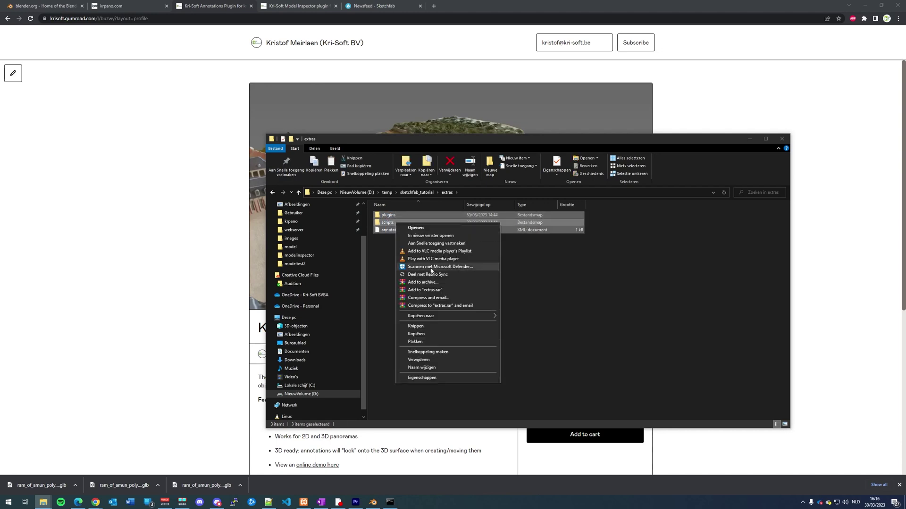
left_click(429, 333)
Paste the three copied items into the tour folder
left_click(417, 193)
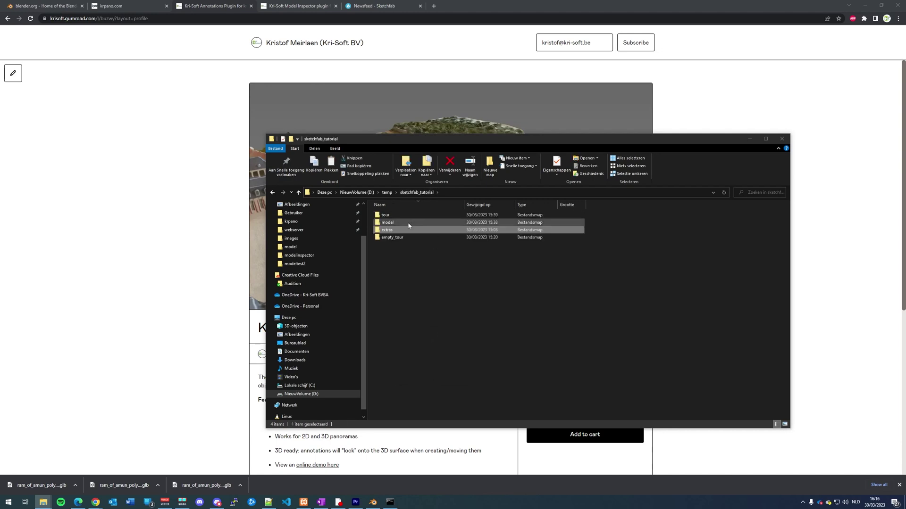
double_click(401, 218)
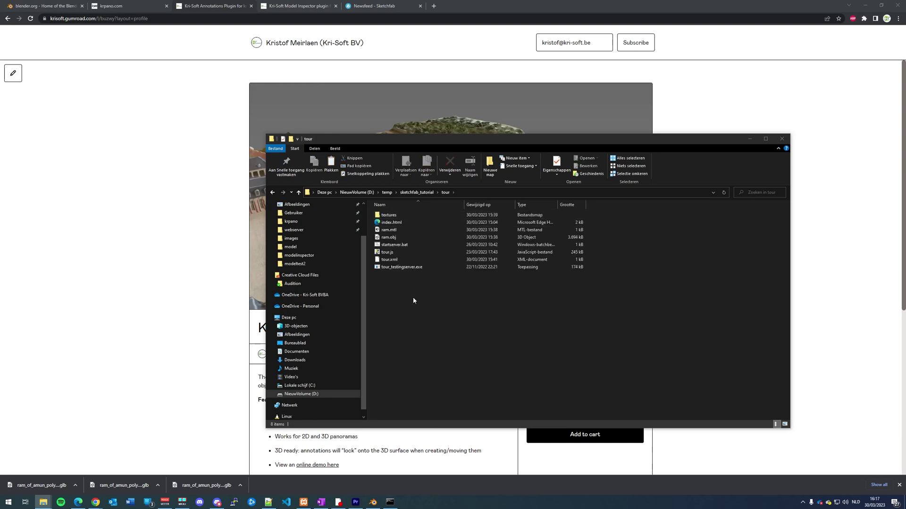
right_click(412, 297)
left_click(432, 347)
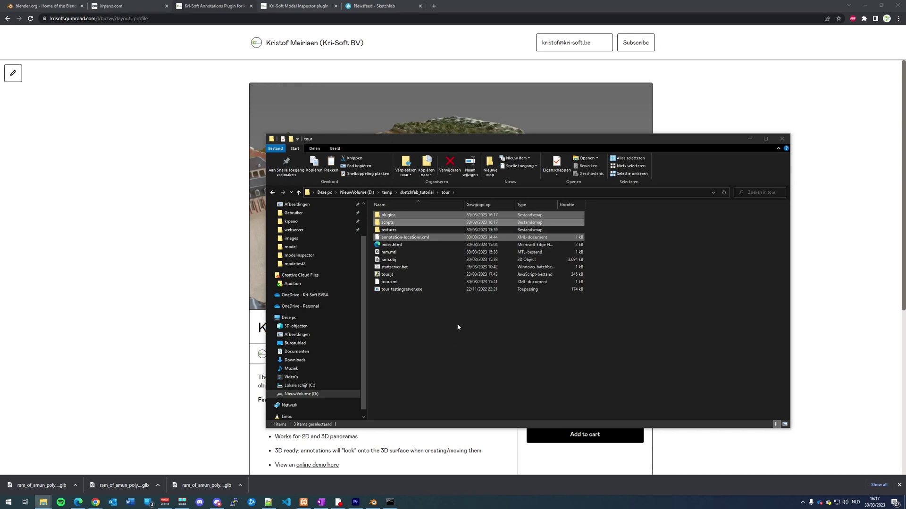
left_click(427, 316)
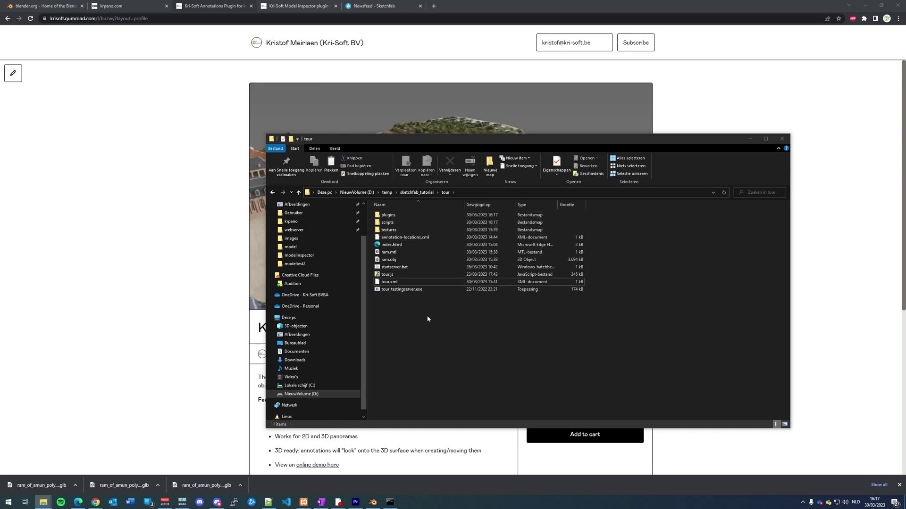
Open tour.xml in Notepad++ and paste in the mousehandler3d plugin block from the snippet tab
right_click(406, 282)
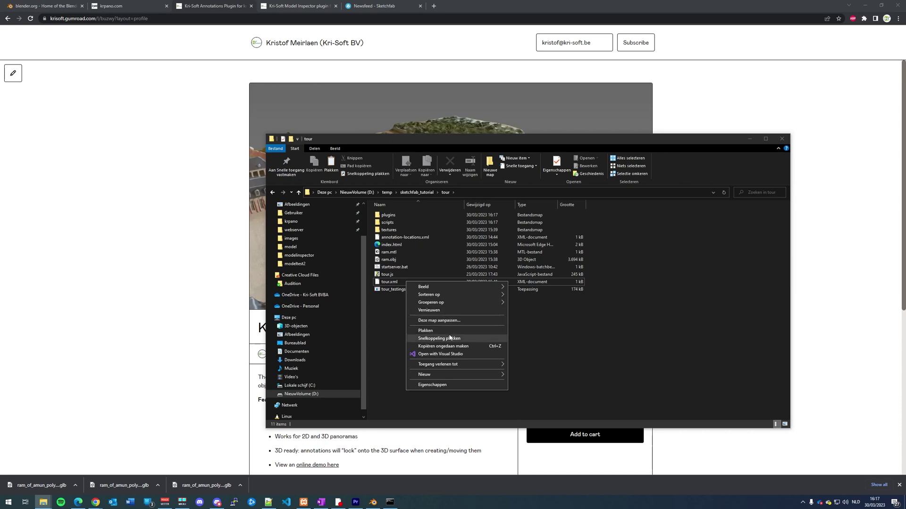
right_click(395, 282)
left_click(427, 329)
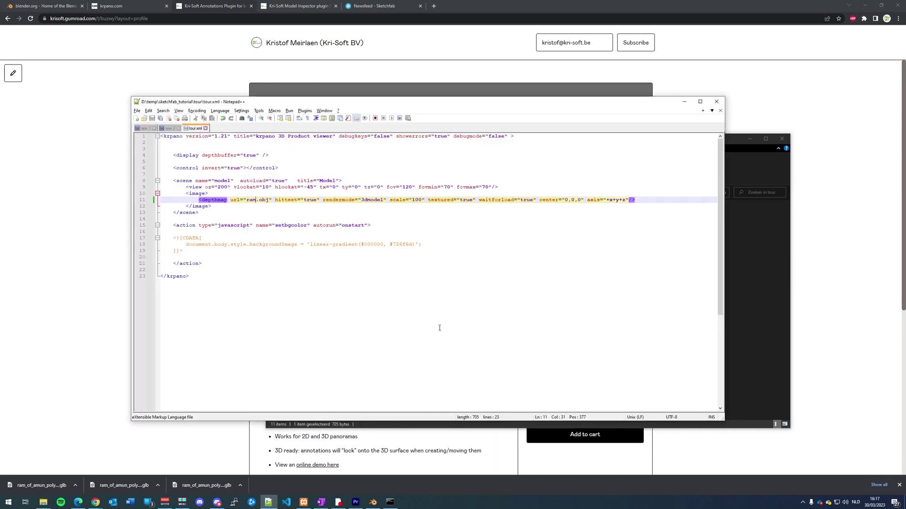
left_click(149, 129)
key("ctrl+a")
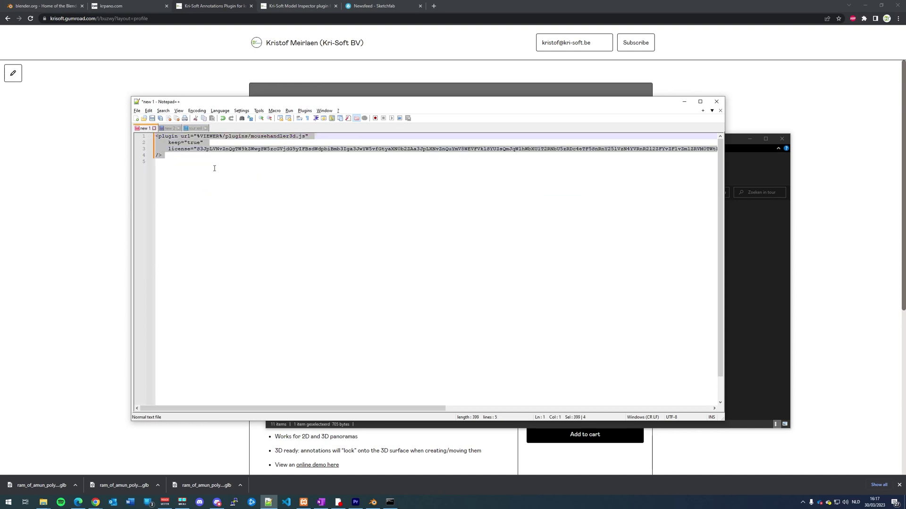
left_click(194, 128)
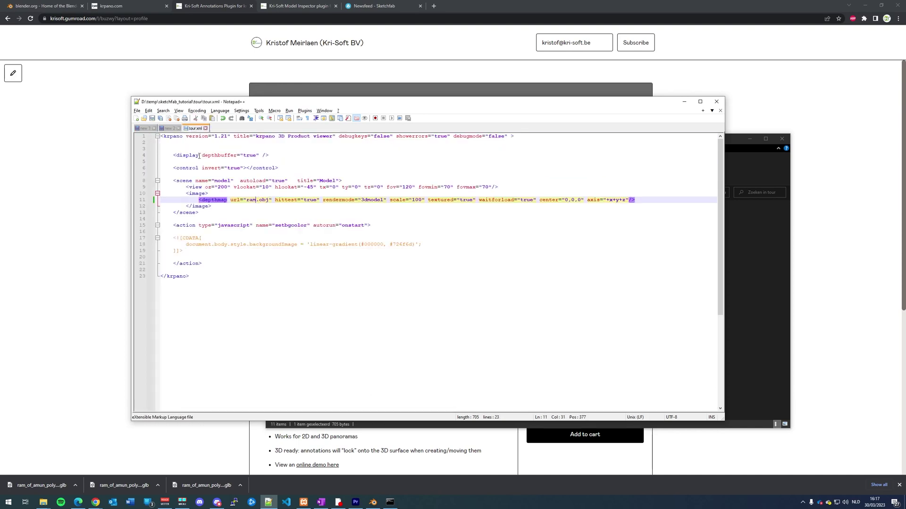
key("ctrl+v")
Paste the annotation script includes and settings below the plugin block and save tour.xml
left_click(169, 128)
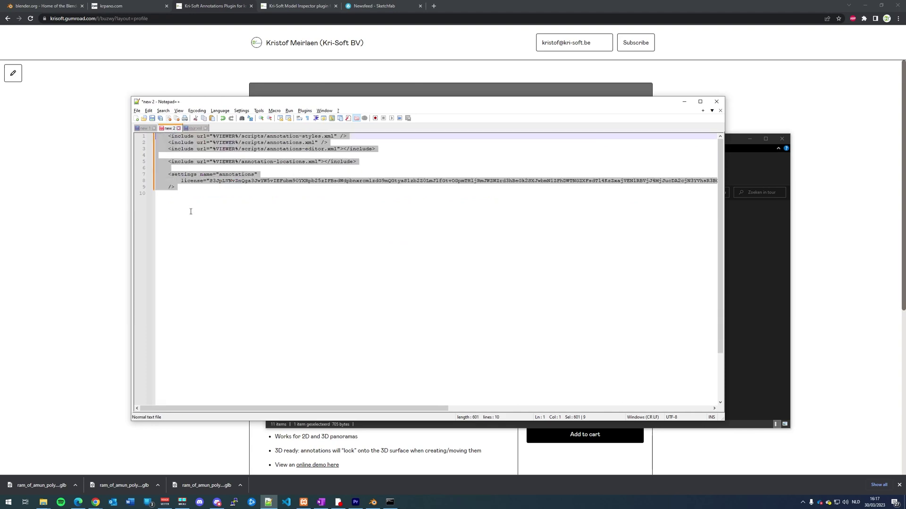
left_click_drag(190, 193, 137, 134)
left_click(203, 129)
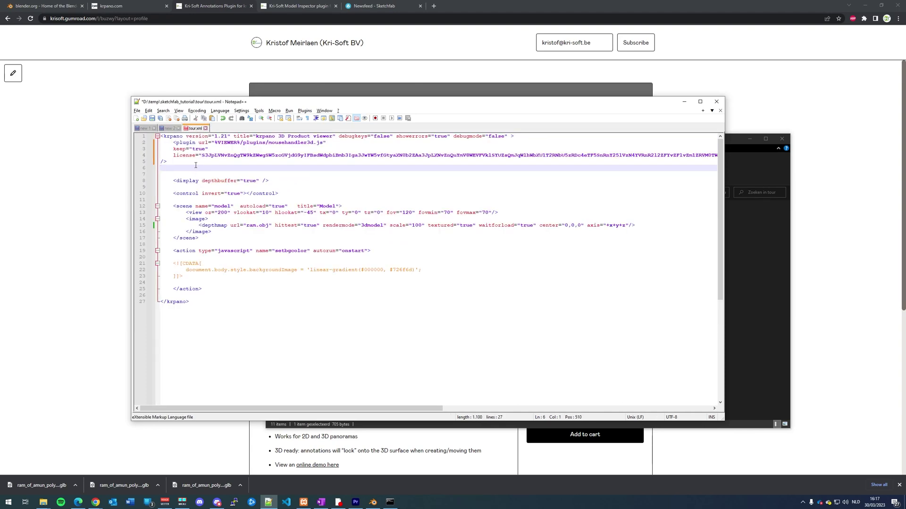
key("Return")
key("ctrl+v")
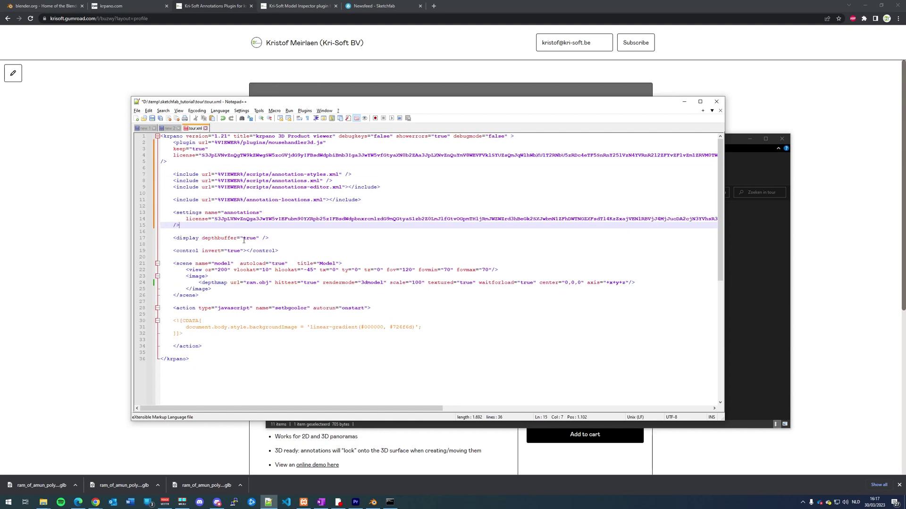
key("ctrl+s")
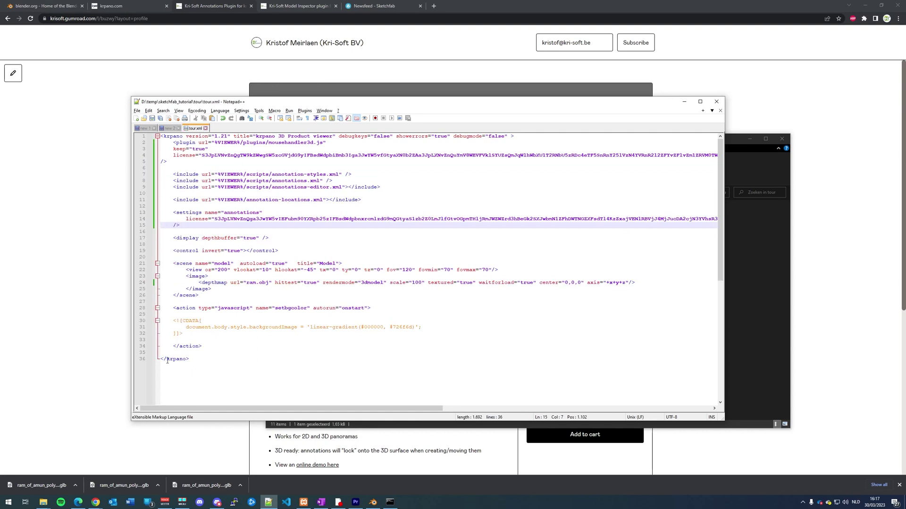
left_click(78, 502)
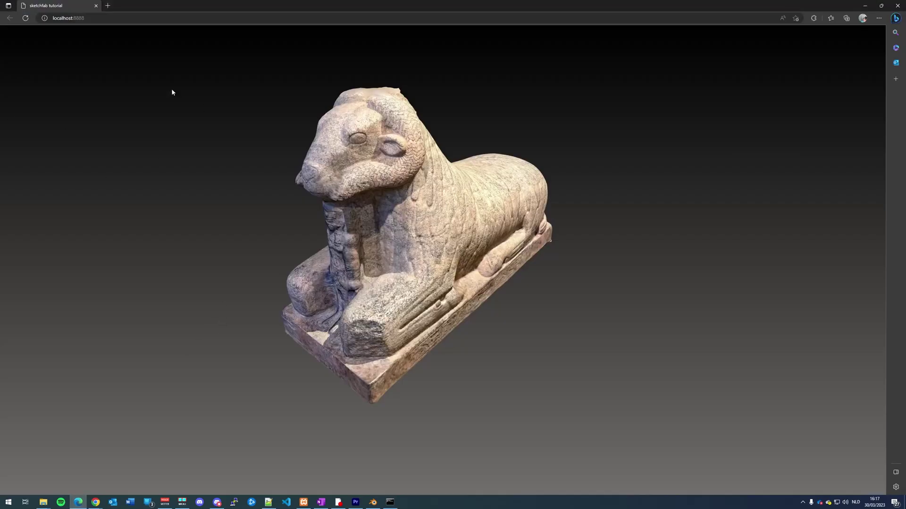
Reload the localhost:8888 tour, then orbit and zoom the ram statue
left_click(25, 18)
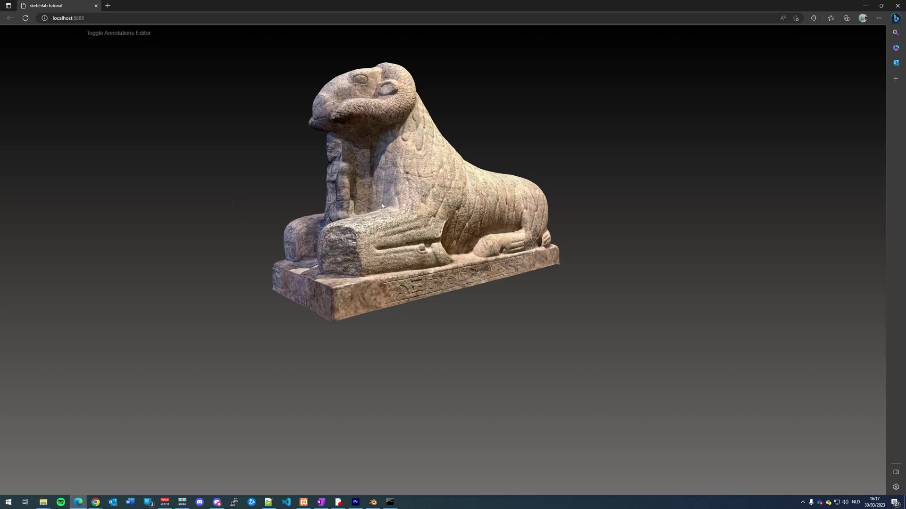
left_click_drag(381, 206, 422, 217)
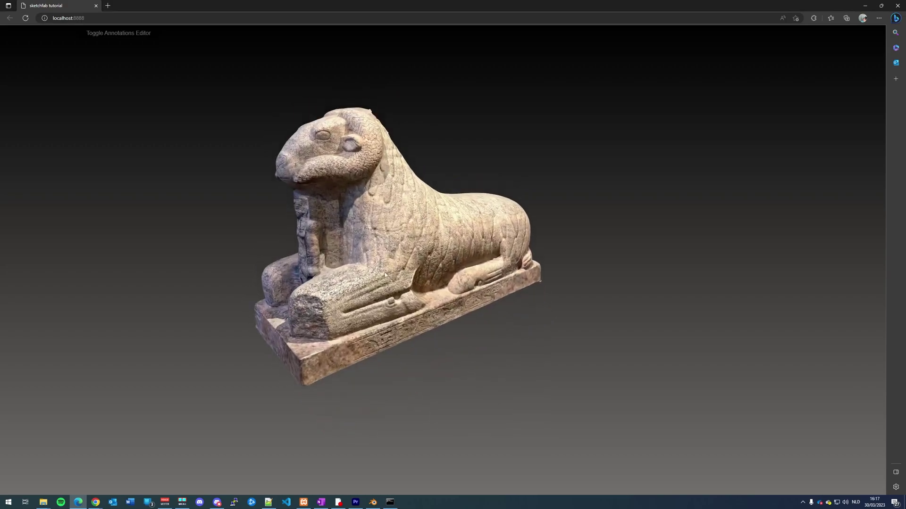
scroll(385, 275, "up", 5)
scroll(373, 278, "down", 8)
scroll(361, 282, "up", 6)
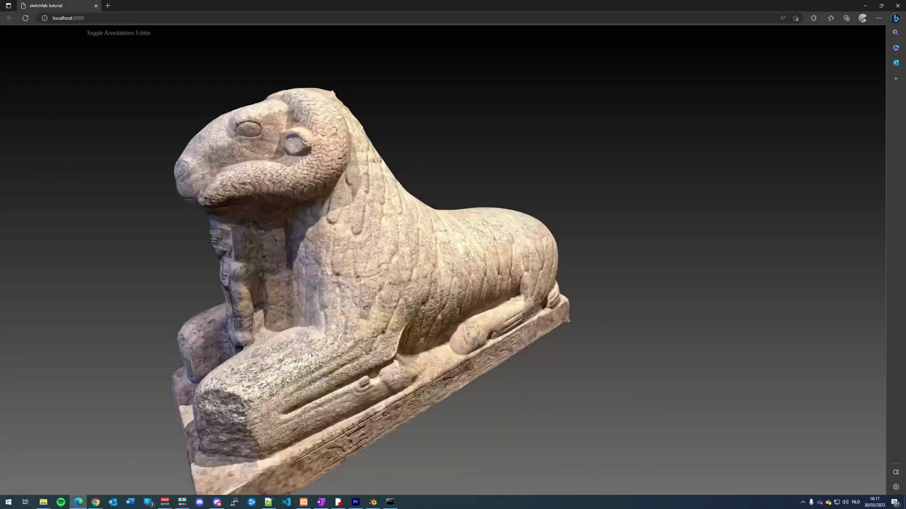
scroll(361, 282, "up", 3)
scroll(355, 286, "down", 5)
scroll(350, 290, "up", 1)
scroll(343, 294, "down", 2)
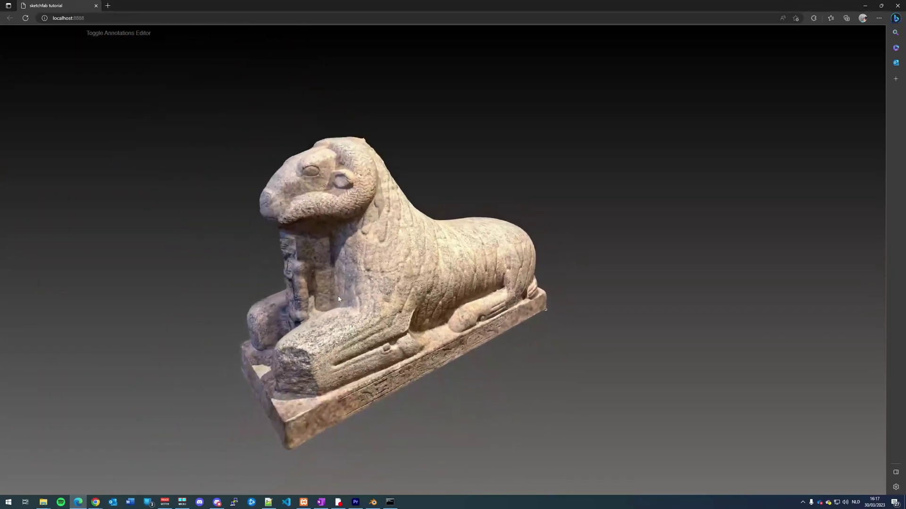
scroll(335, 292, "down", 2)
Turn the ram to see its front, back and a three-quarter view
left_click_drag(333, 290, 377, 258)
scroll(325, 229, "up", 3)
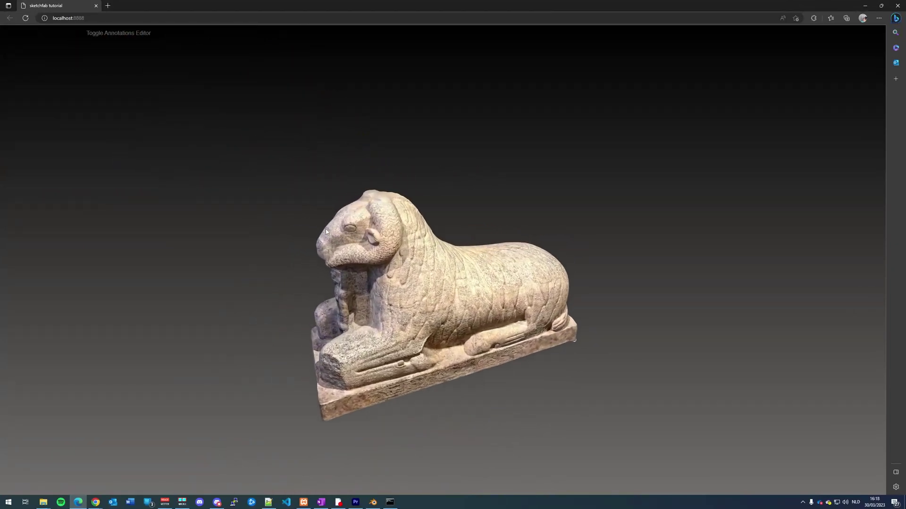
left_click_drag(326, 229, 503, 235)
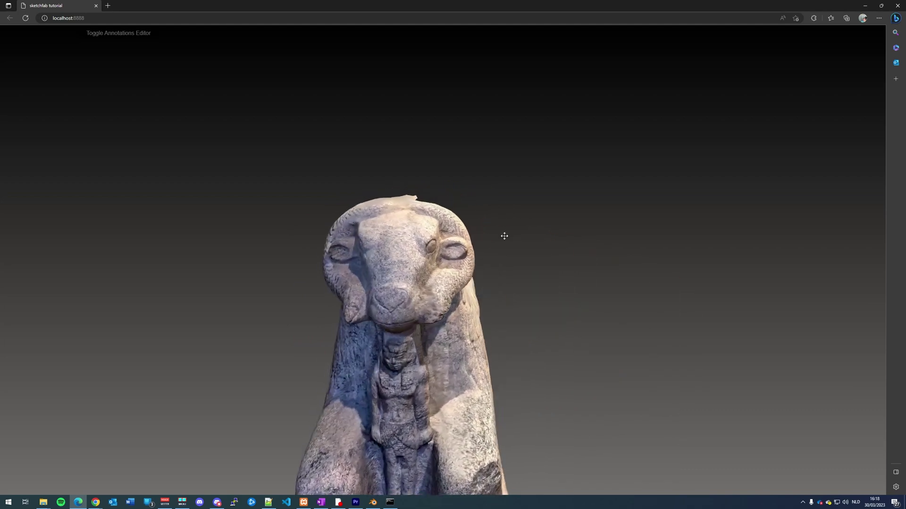
scroll(399, 313, "down", 5)
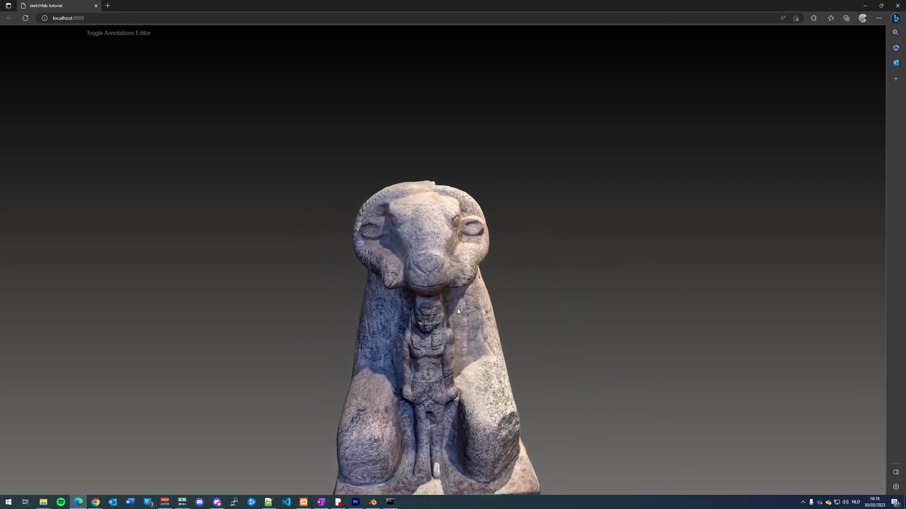
left_click_drag(456, 306, 485, 256)
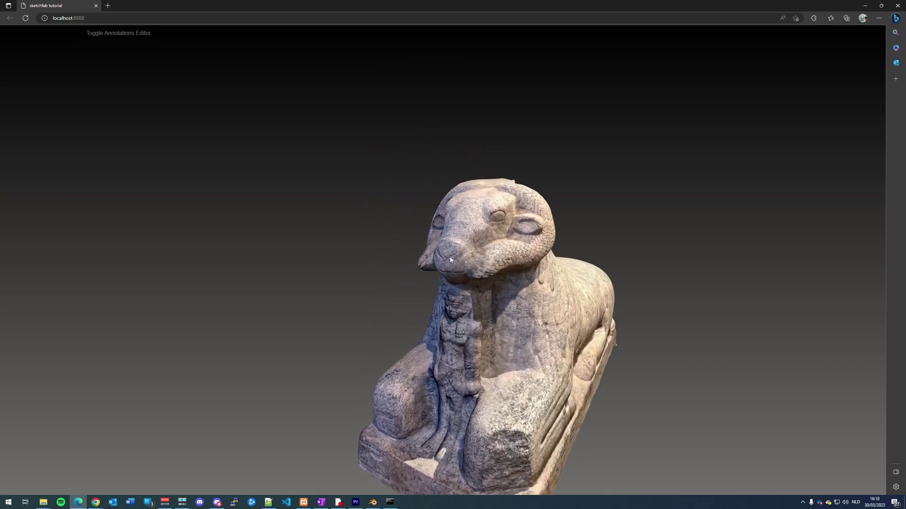